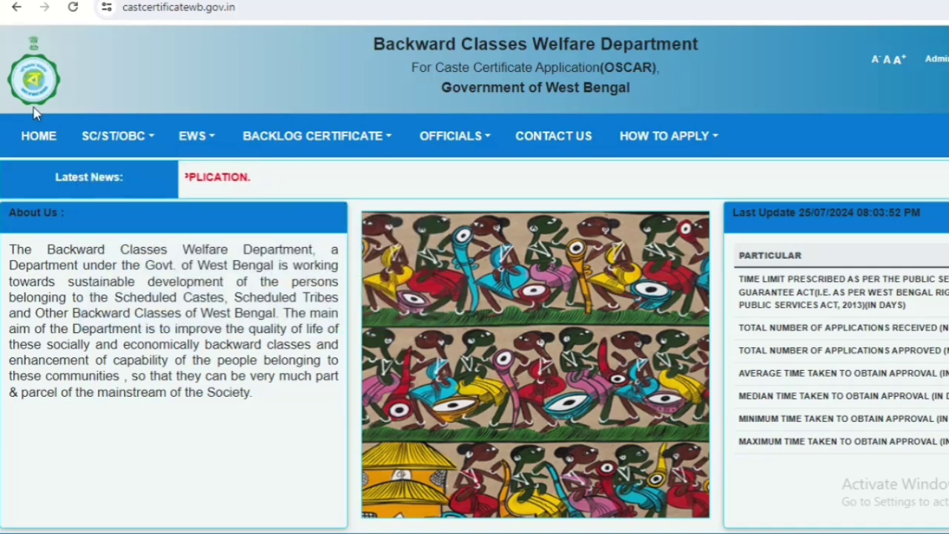
Start a new application with APPLY FOR SC/ST/OBC from the SC/ST/OBC menu.
left_click(154, 144)
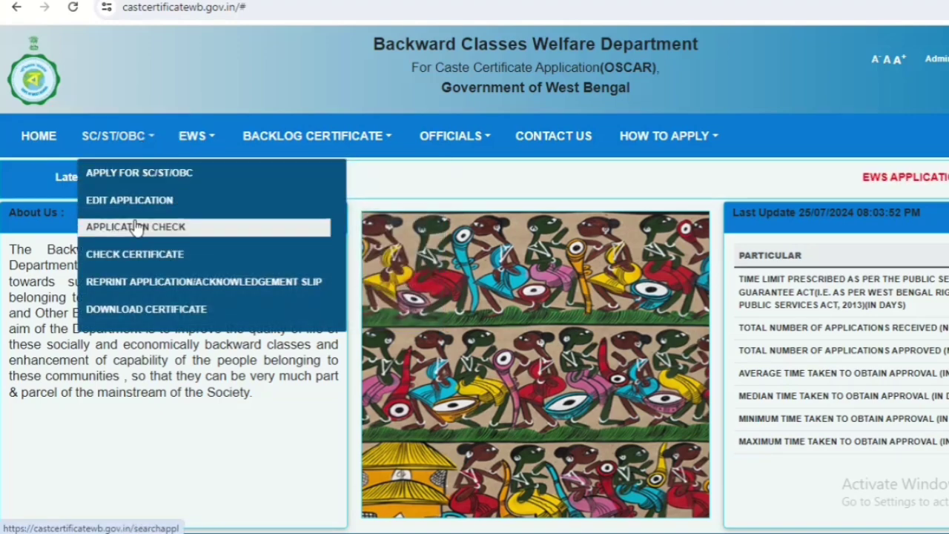
left_click(135, 182)
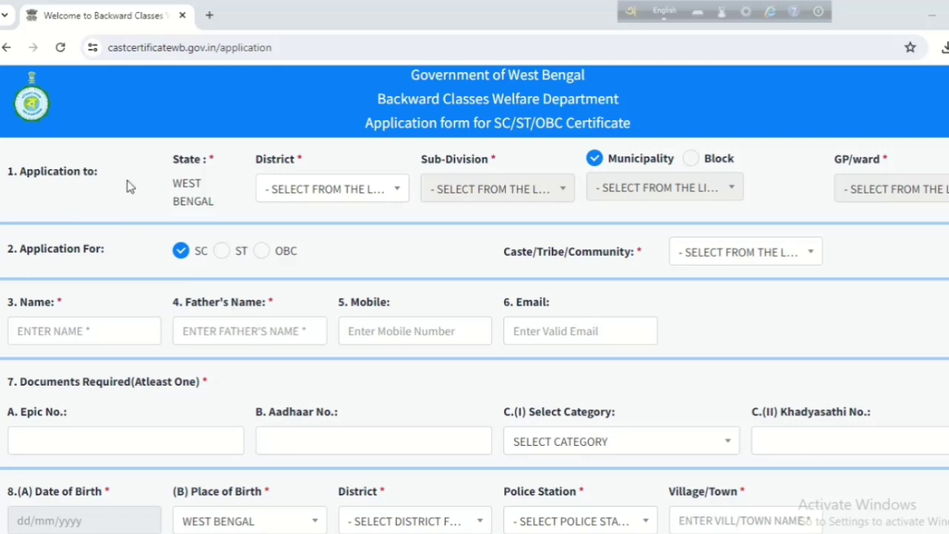
Select NORTH 24 PARGANAS as the district and BARASAT as the sub-division.
left_click(329, 191)
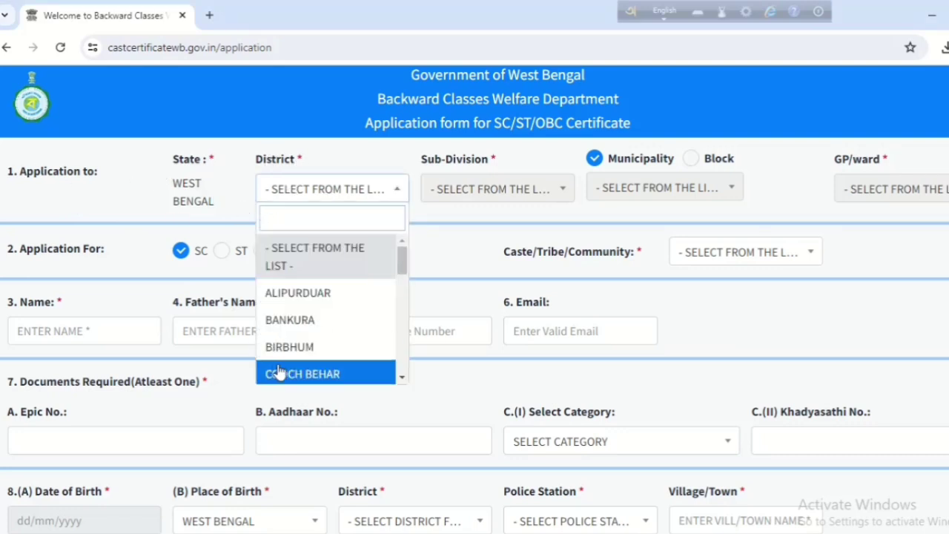
scroll(330, 326, "down", 5)
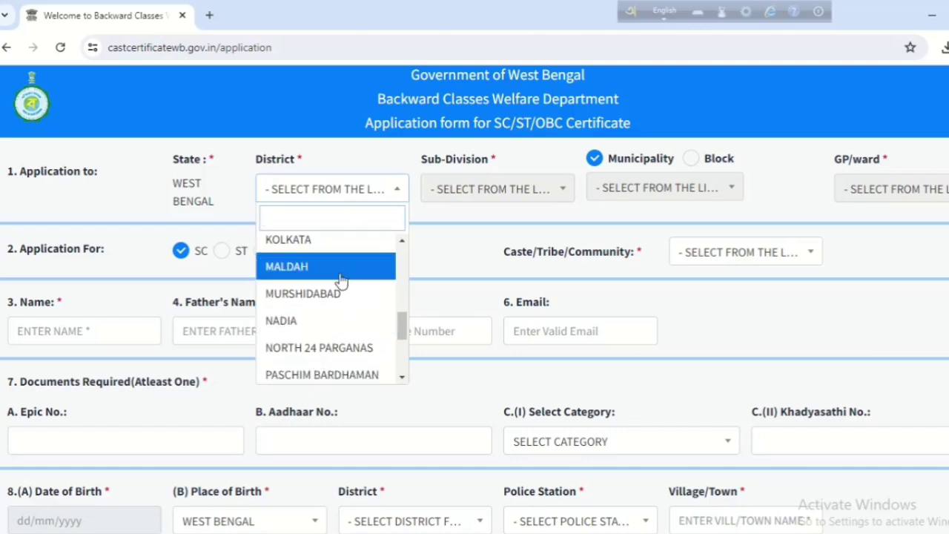
left_click(441, 244)
left_click(441, 243)
left_click(501, 193)
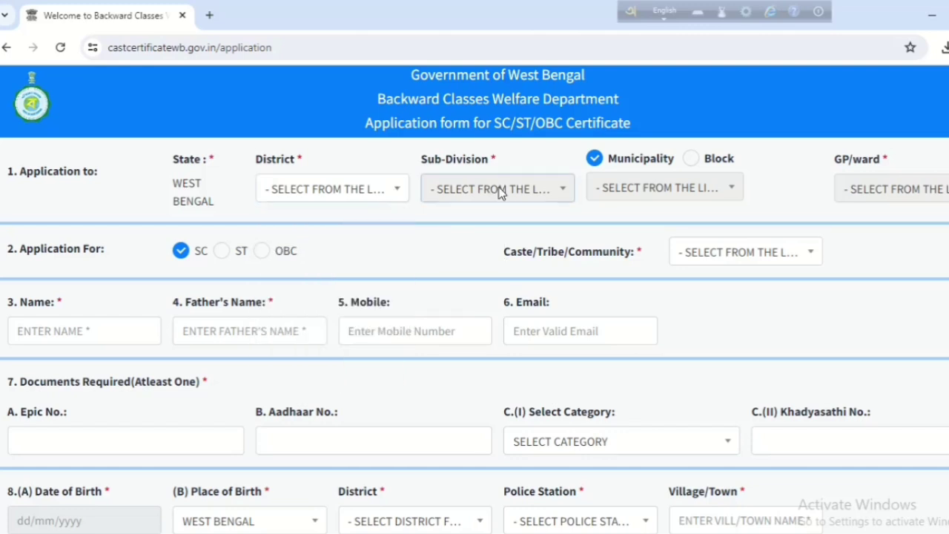
left_click(373, 188)
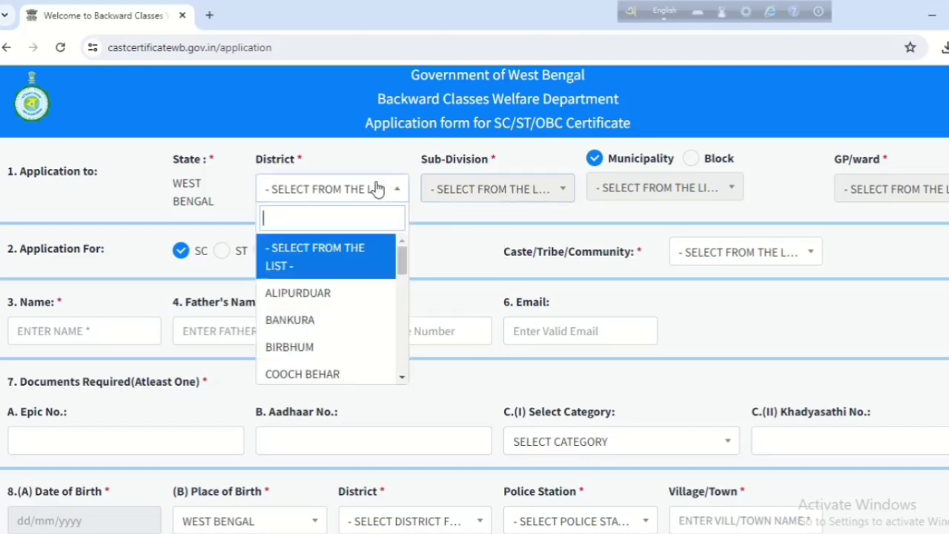
scroll(336, 362, "down", 1)
scroll(336, 362, "down", 2)
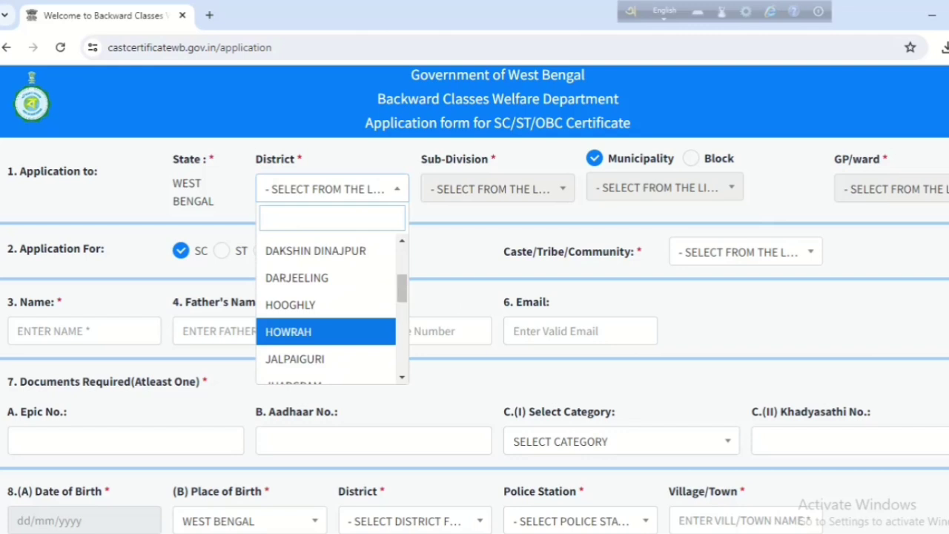
scroll(336, 333, "down", 3)
left_click(335, 334)
left_click(529, 193)
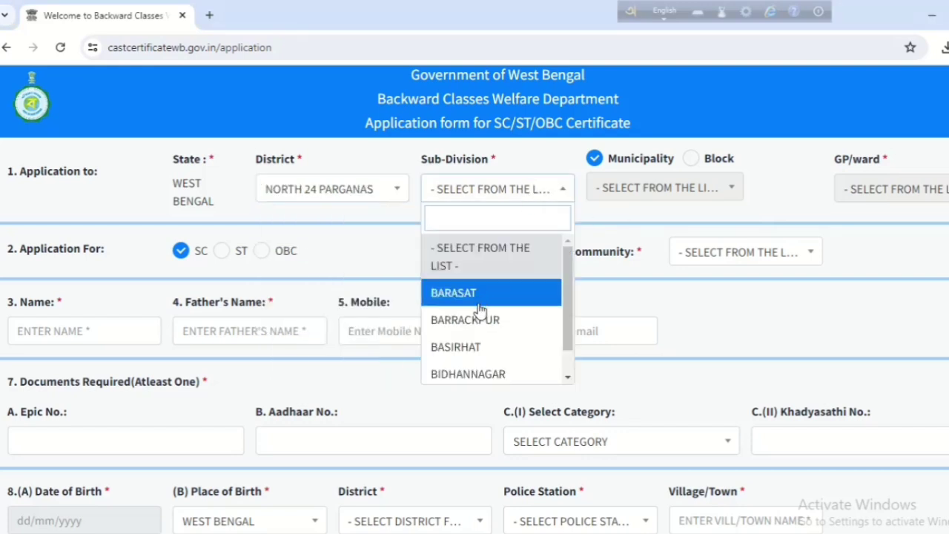
scroll(474, 297, "down", 1)
left_click(470, 265)
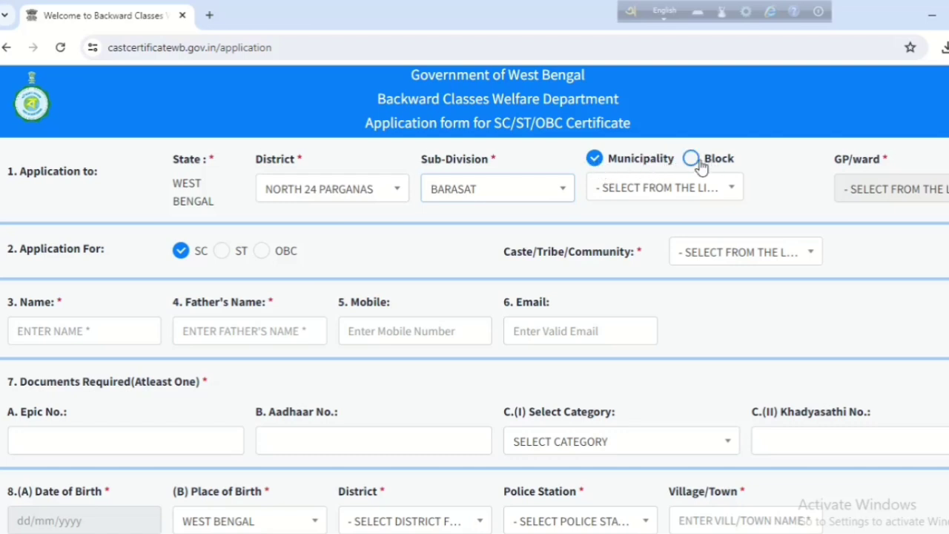
Keep the Municipality area type, then choose BARASAT municipality and WARD NO 22.
left_click(690, 160)
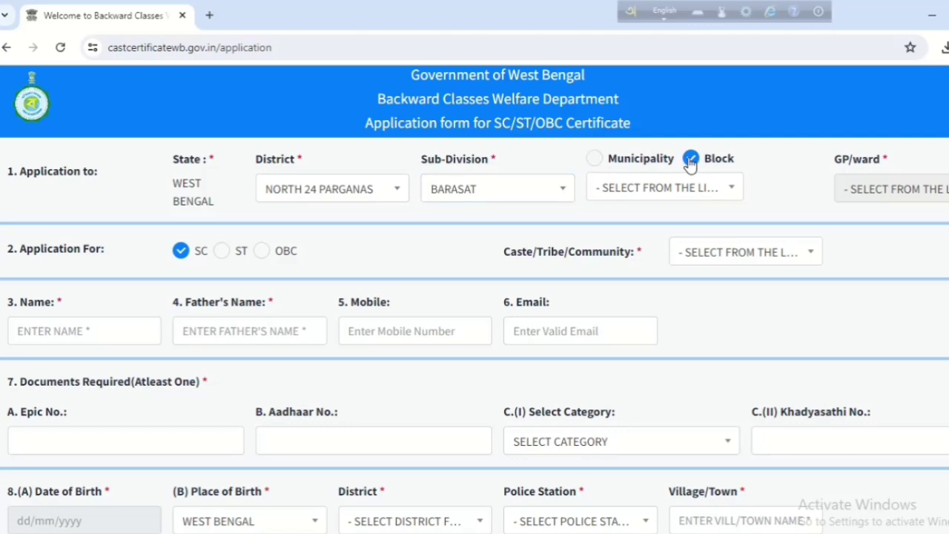
left_click(593, 160)
left_click(619, 191)
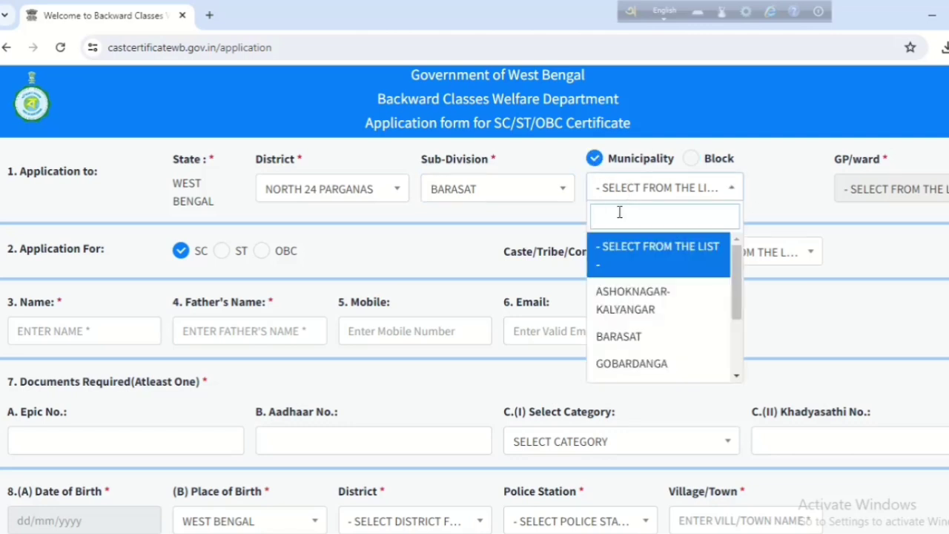
left_click(632, 340)
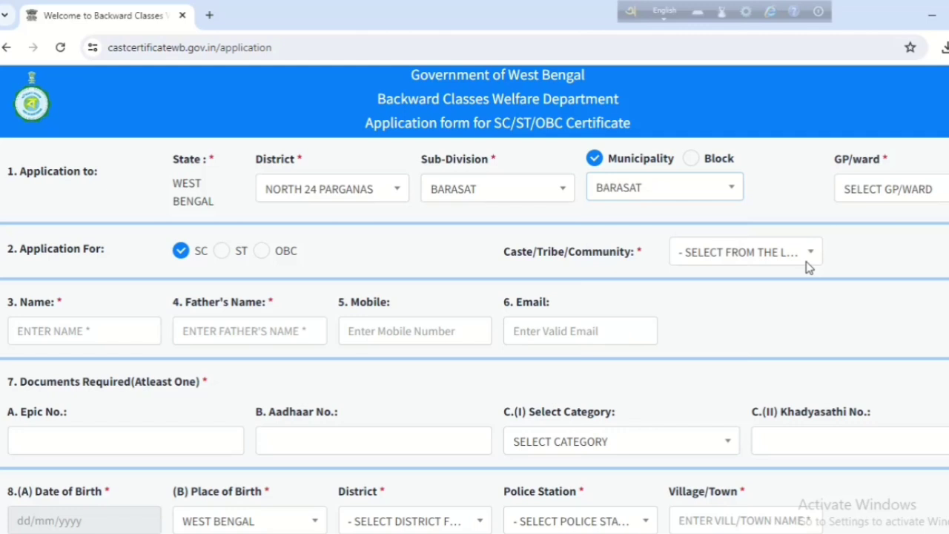
left_click(897, 196)
scroll(879, 326, "down", 3)
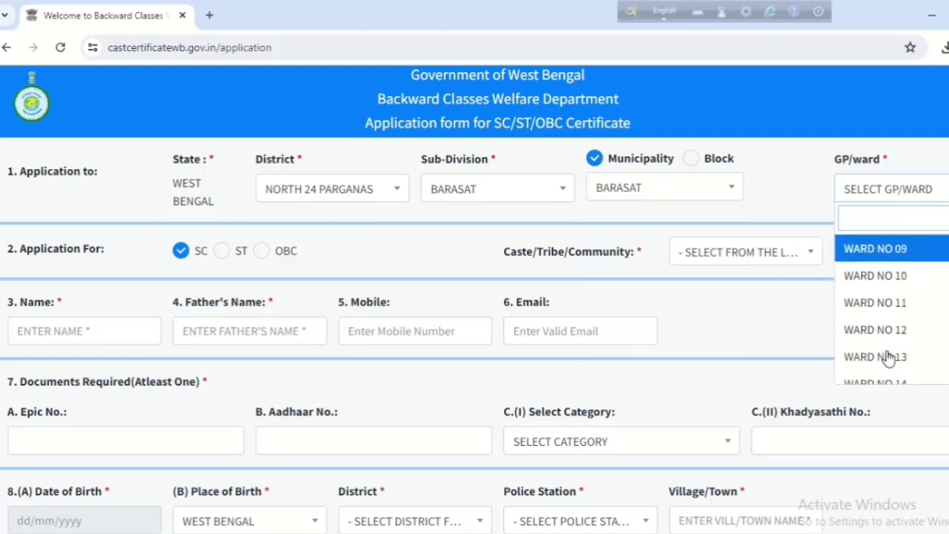
scroll(887, 358, "down", 5)
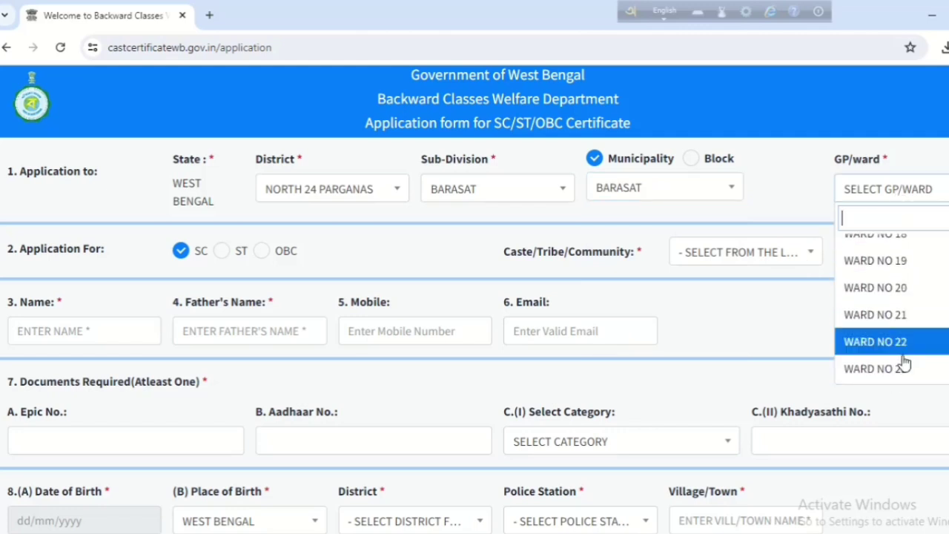
left_click(899, 342)
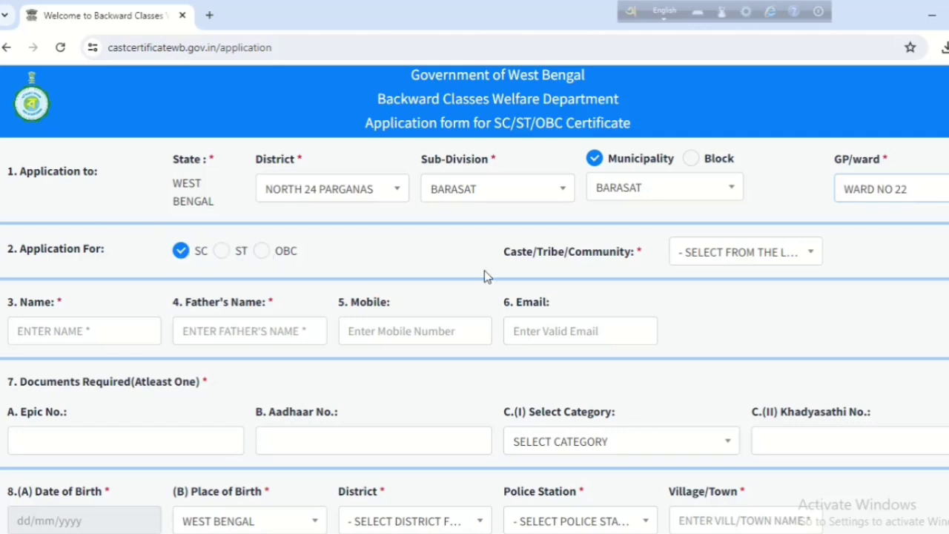
Pick NAMASUDRA from the Caste/Tribe/Community list.
left_click(719, 259)
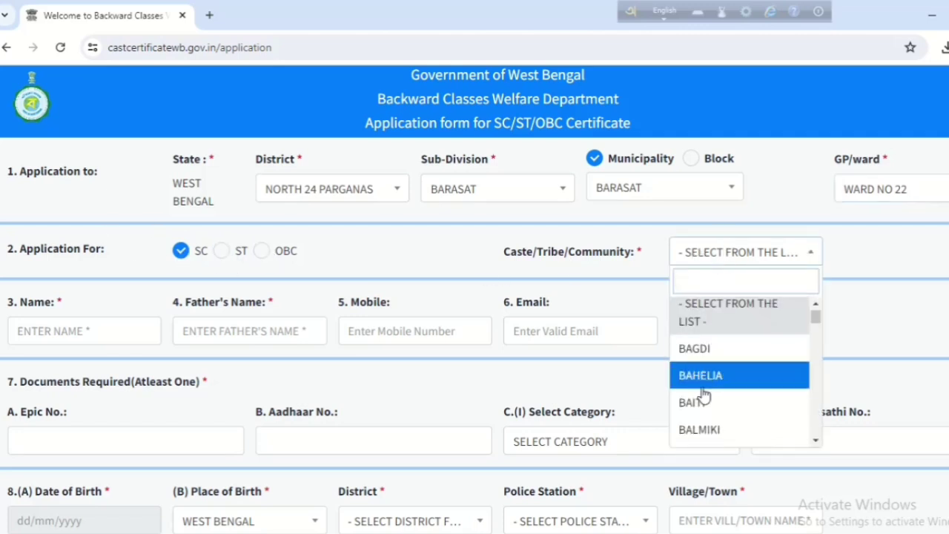
scroll(701, 382, "down", 2)
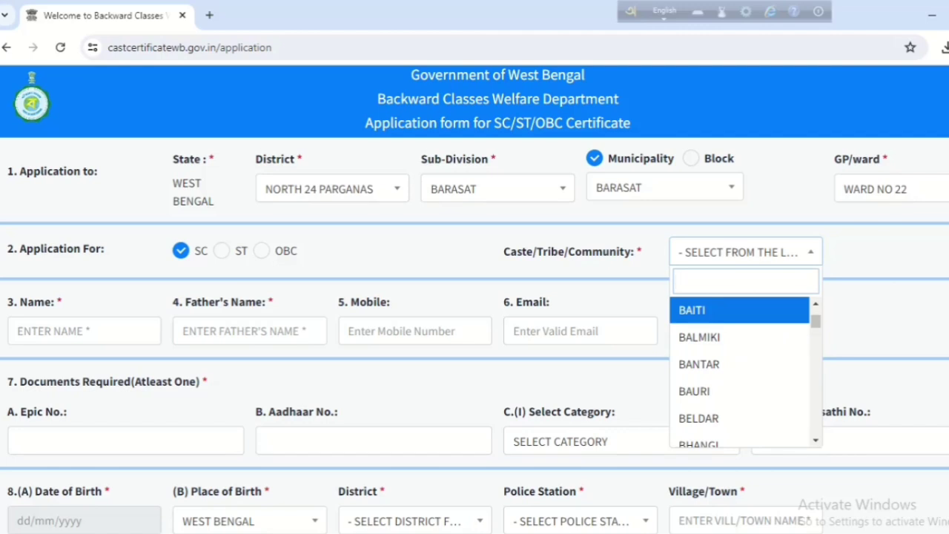
scroll(731, 396, "down", 6)
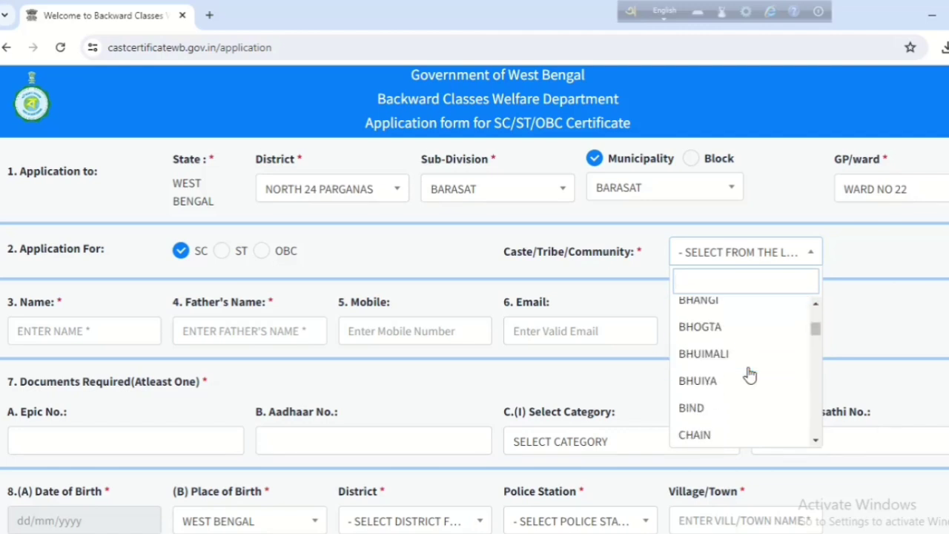
scroll(722, 409, "down", 6)
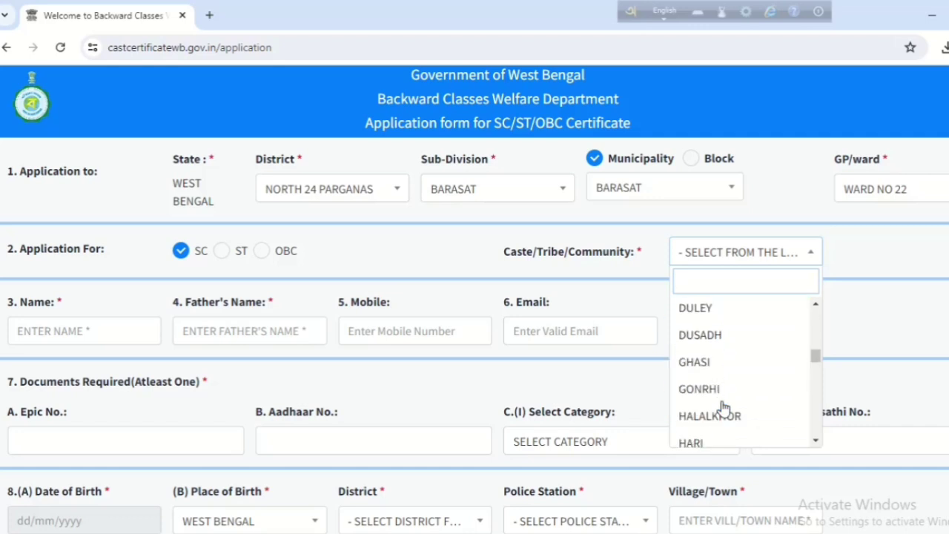
scroll(702, 426, "down", 2)
scroll(702, 426, "down", 10)
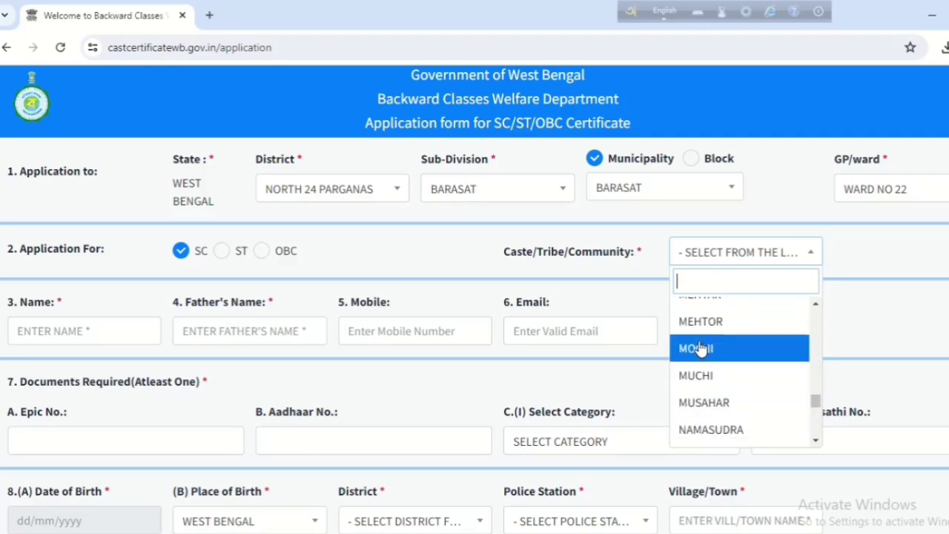
scroll(717, 356, "down", 2)
left_click(711, 393)
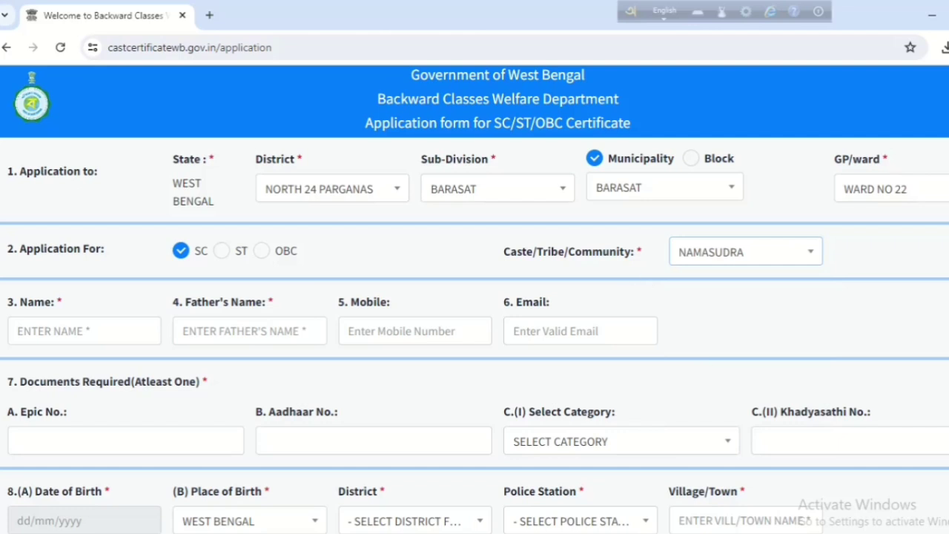
Enter the applicant's name, father's name and mobile number.
left_click(99, 332)
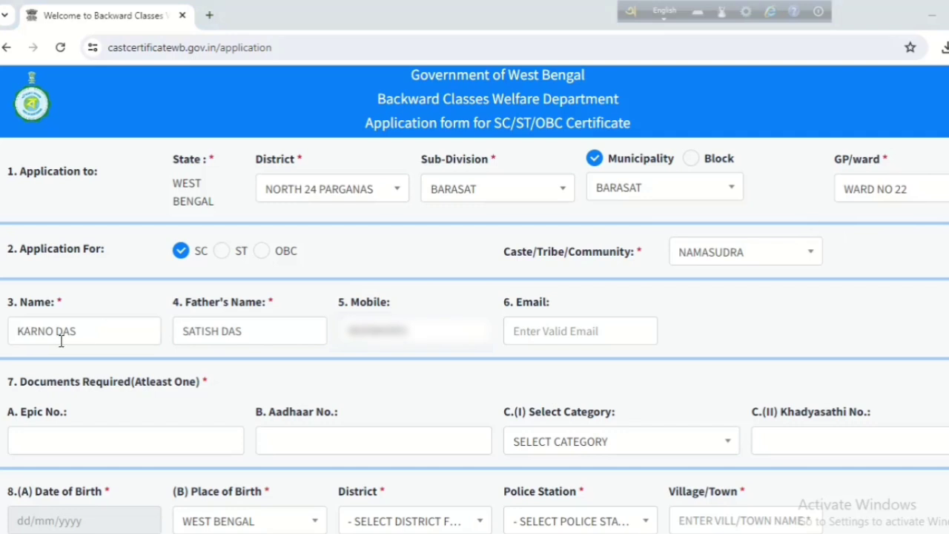
left_click(252, 333)
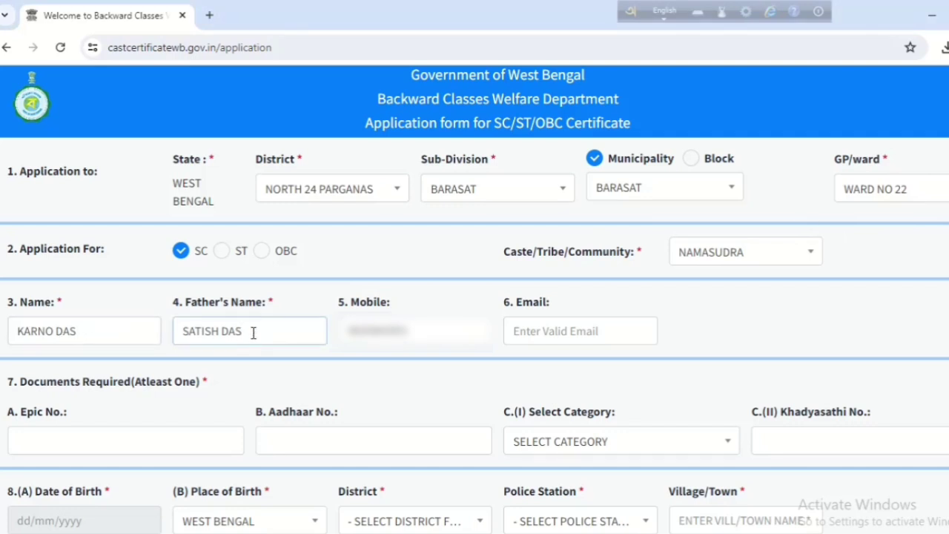
left_click(424, 336)
scroll(565, 339, "down", 1)
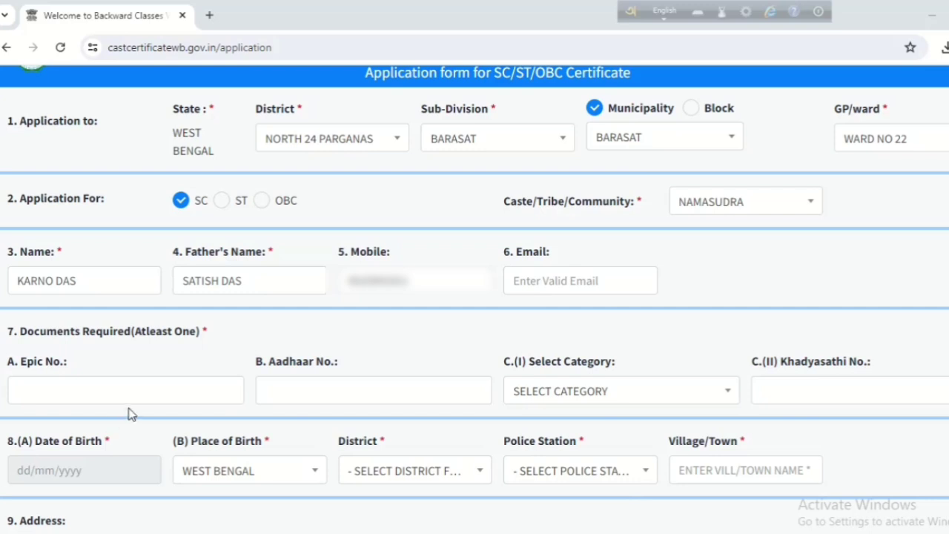
Leave the ration card category unchosen and paste the applicant's Aadhaar number.
left_click(626, 398)
scroll(593, 489, "down", 1)
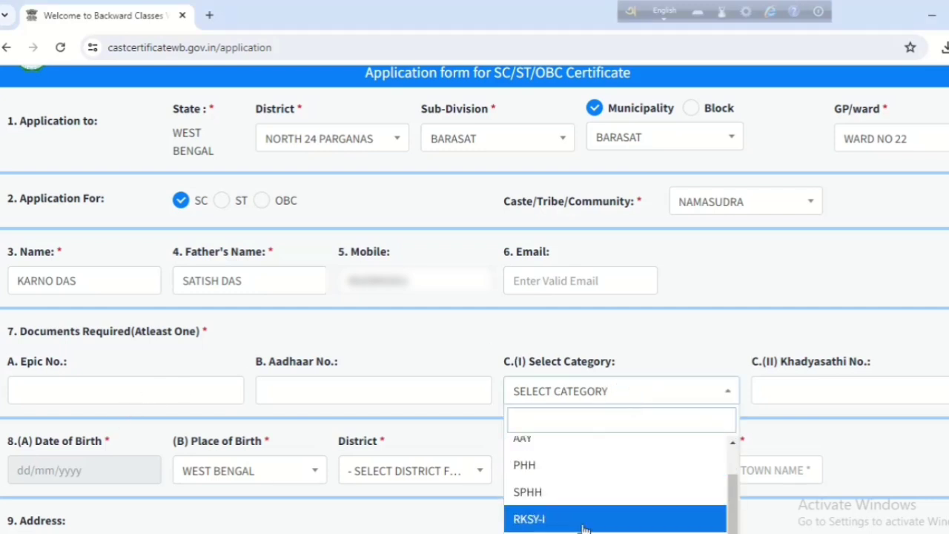
left_click(626, 391)
left_click(832, 387)
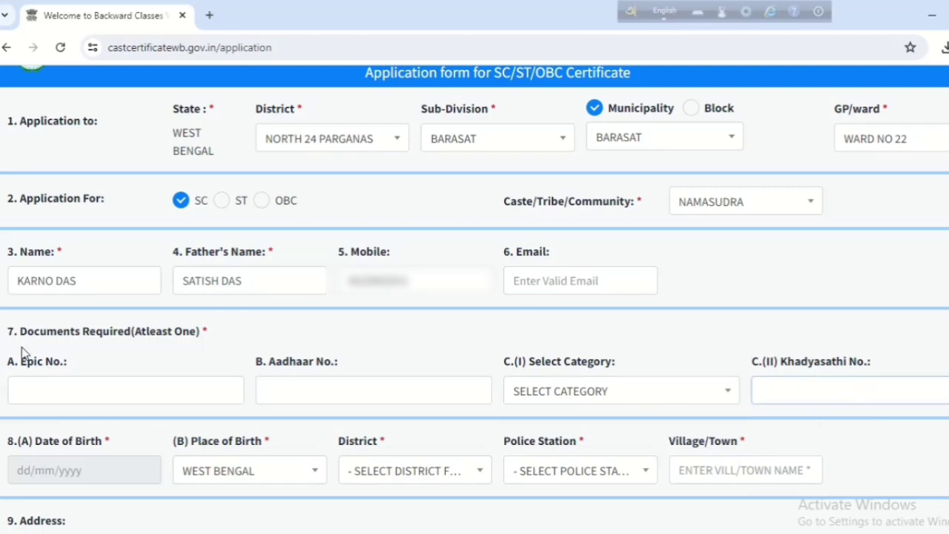
left_click(310, 389)
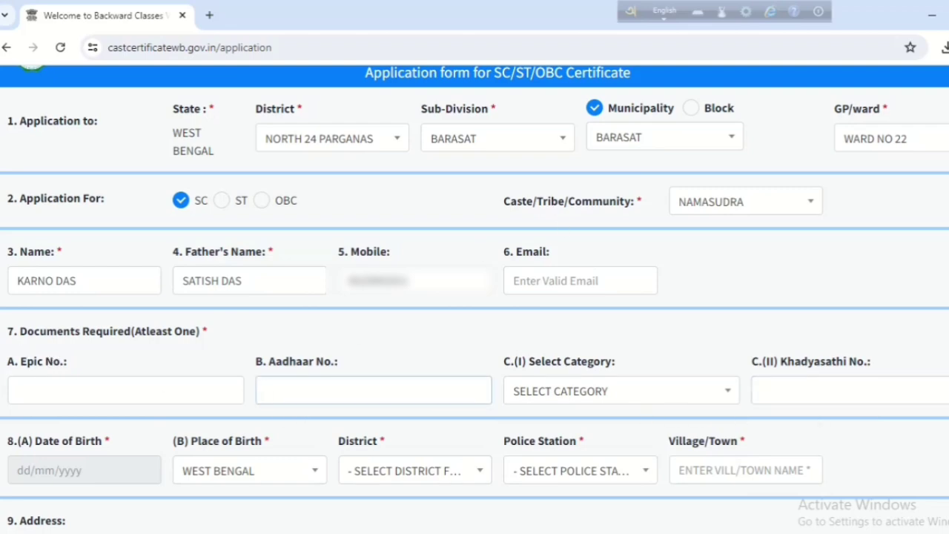
key("ctrl+v")
scroll(341, 393, "down", 3)
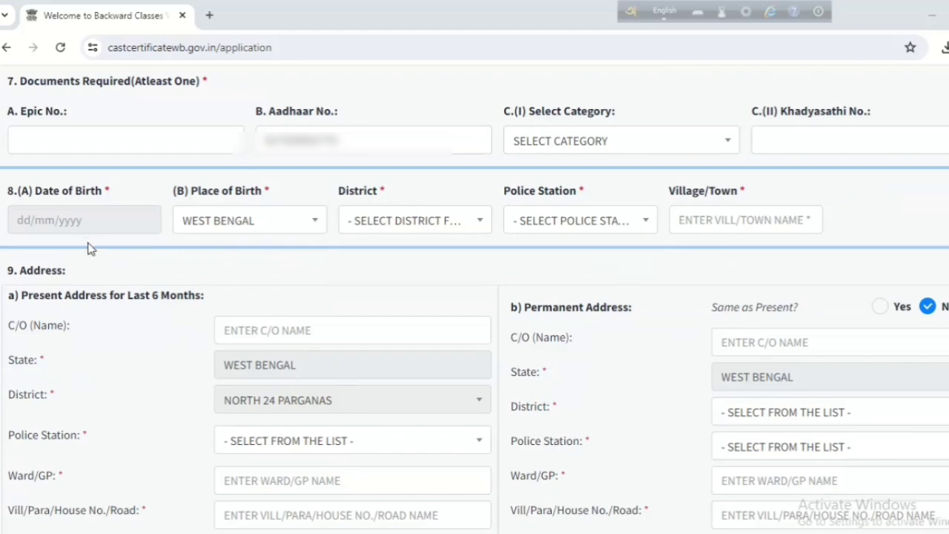
Pick 2 February 2021 as the Date of Birth using the calendar's month view.
left_click(41, 220)
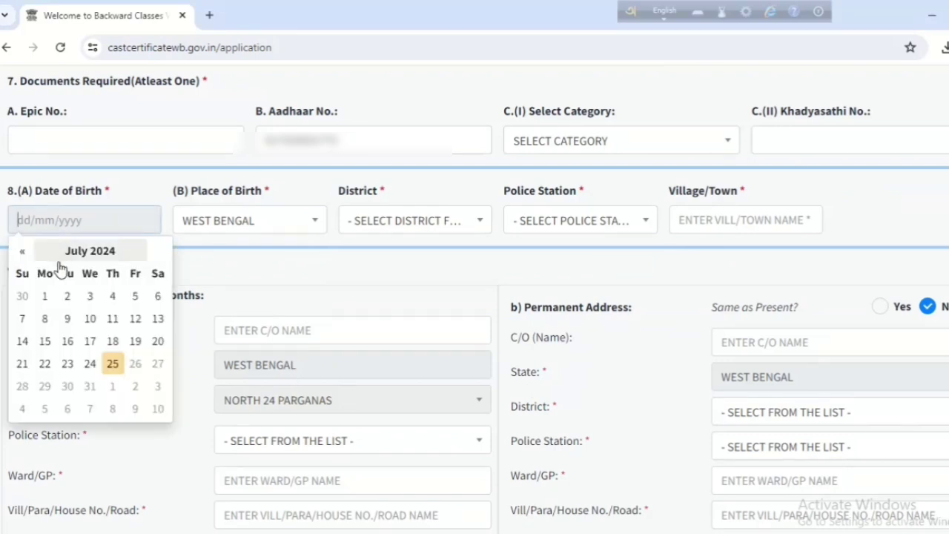
left_click(87, 254)
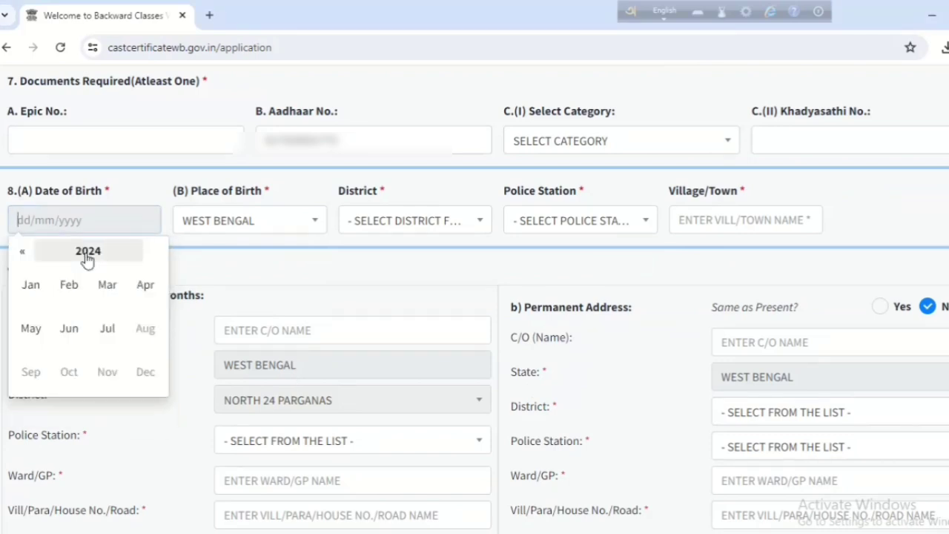
left_click(23, 252)
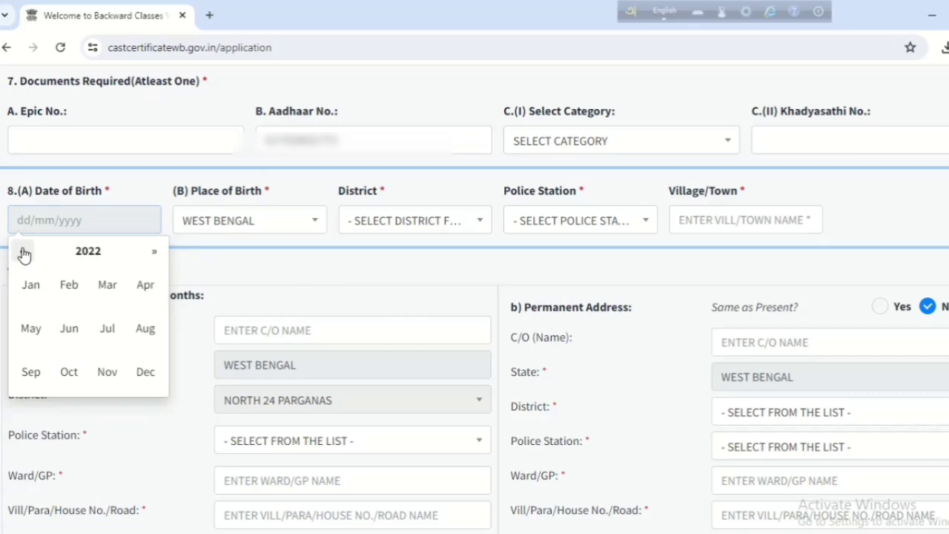
left_click(23, 252)
left_click(67, 284)
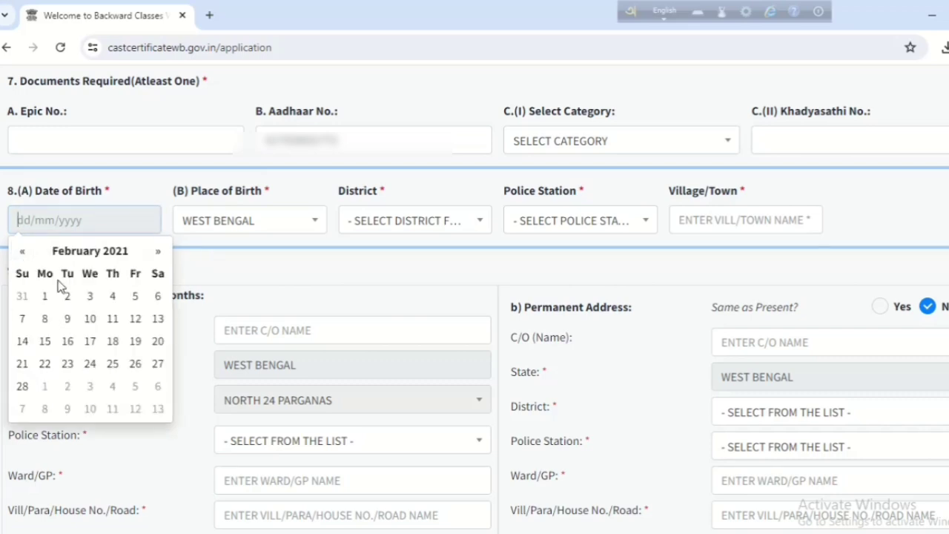
left_click(67, 295)
Set place of birth to WEST BENGAL and birth district to NORTH 24 PARGANAS.
left_click(326, 258)
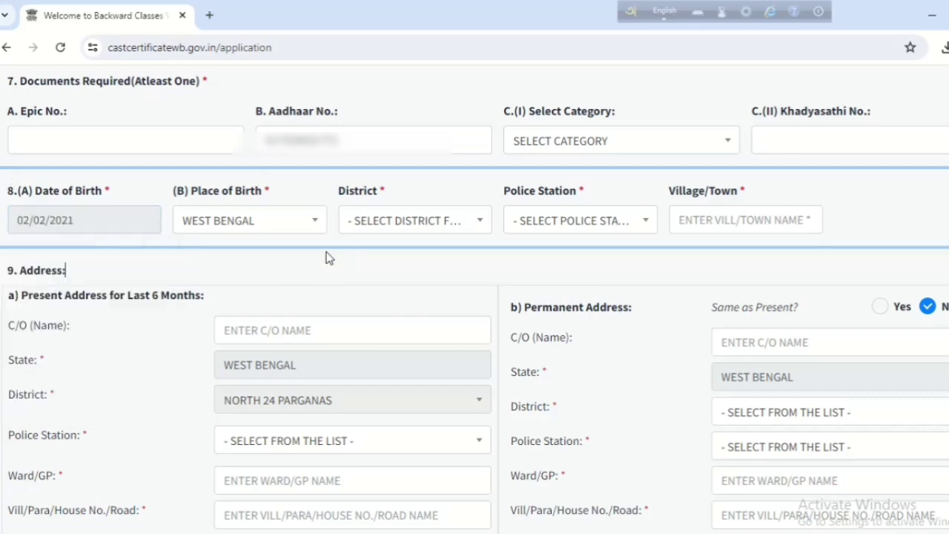
left_click(268, 223)
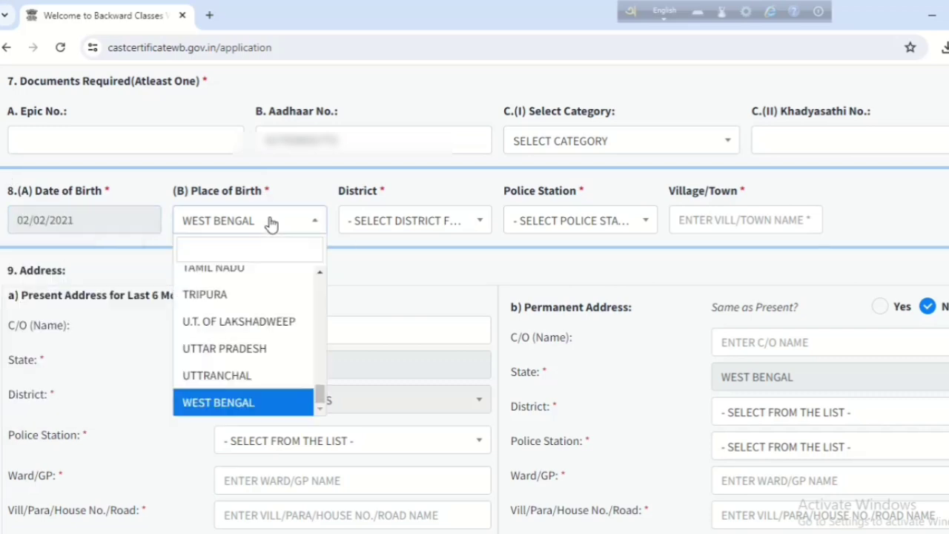
left_click(245, 401)
left_click(433, 228)
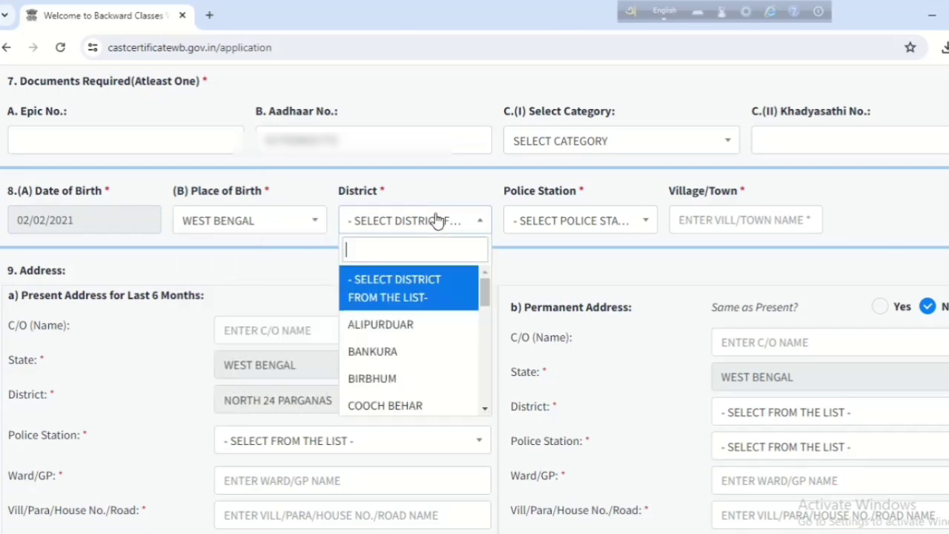
scroll(413, 364, "down", 3)
scroll(410, 370, "down", 2)
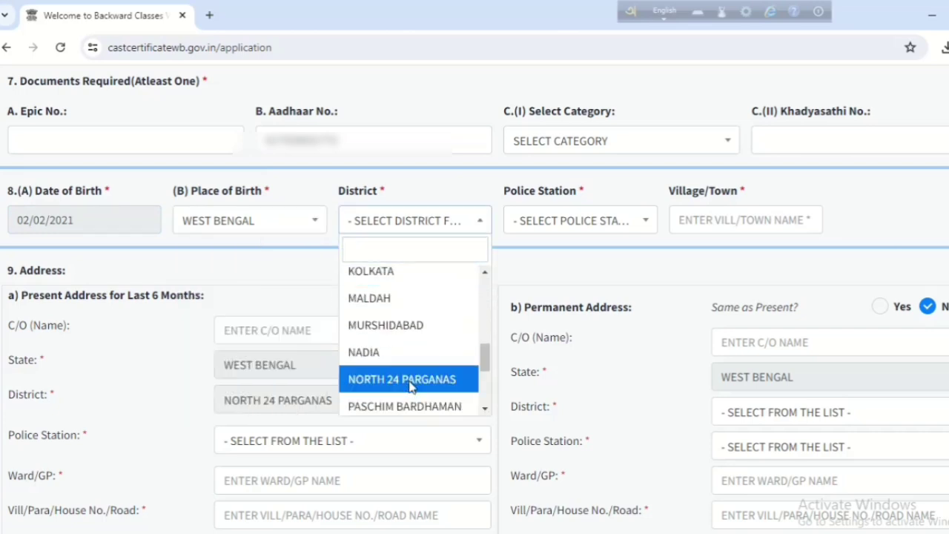
left_click(410, 379)
Choose BARASAT as the birthplace police station and enter BARASAT as village/town.
left_click(620, 220)
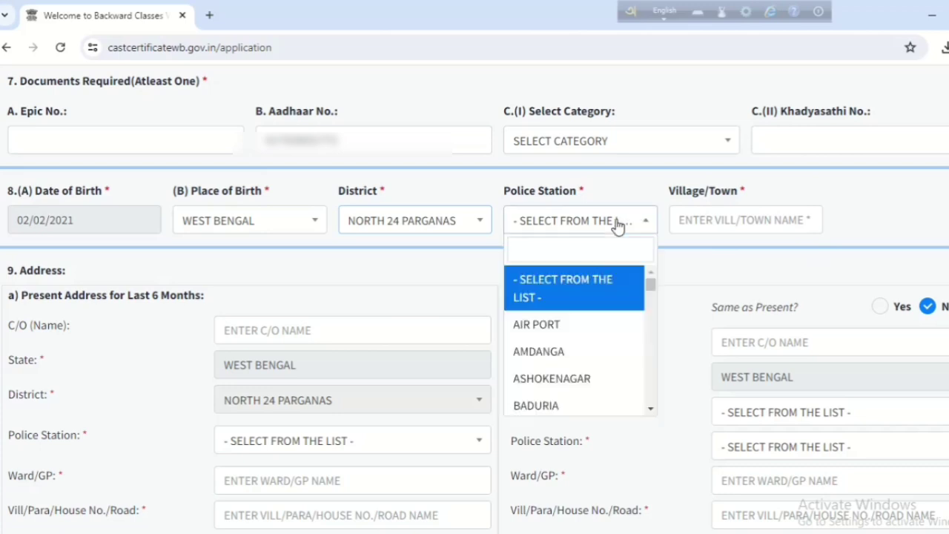
scroll(551, 370, "down", 1)
scroll(551, 381, "down", 4)
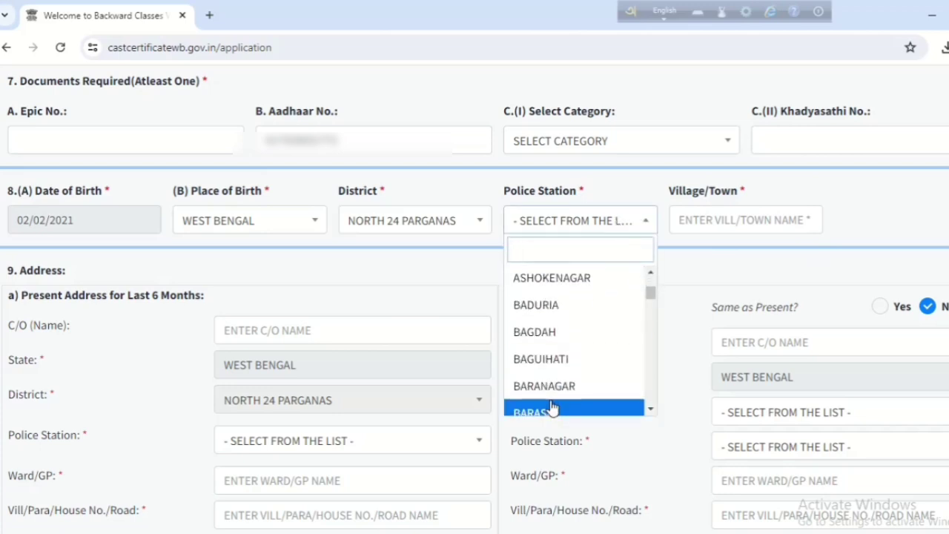
left_click(547, 315)
left_click(716, 224)
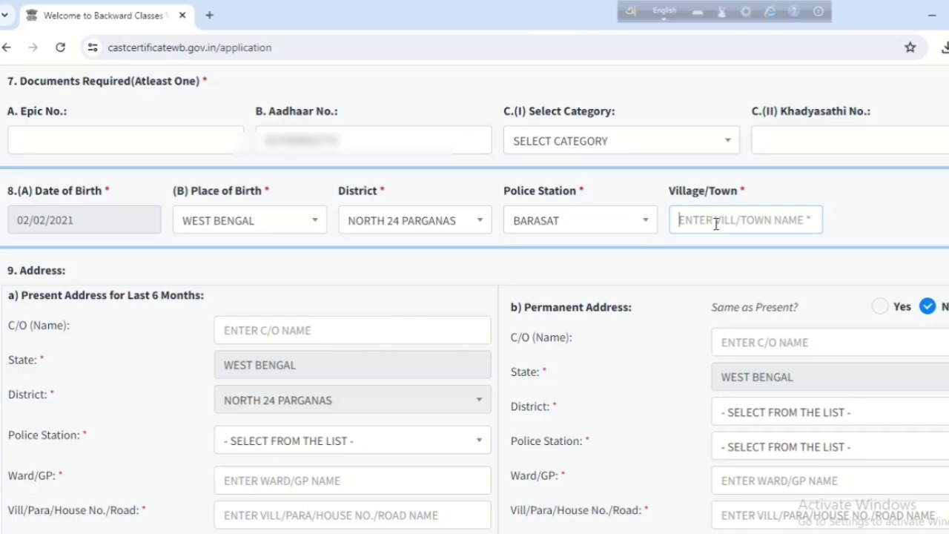
type("BARASA")
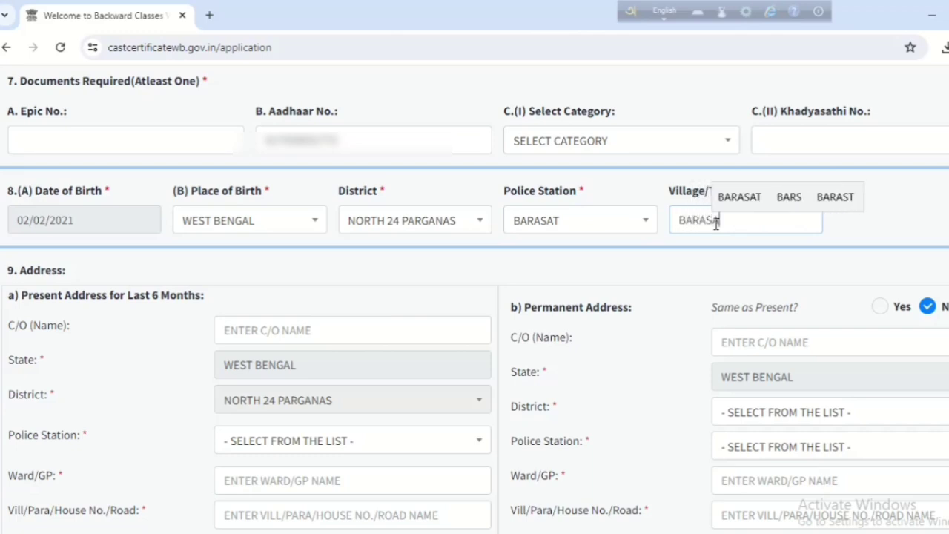
type("T")
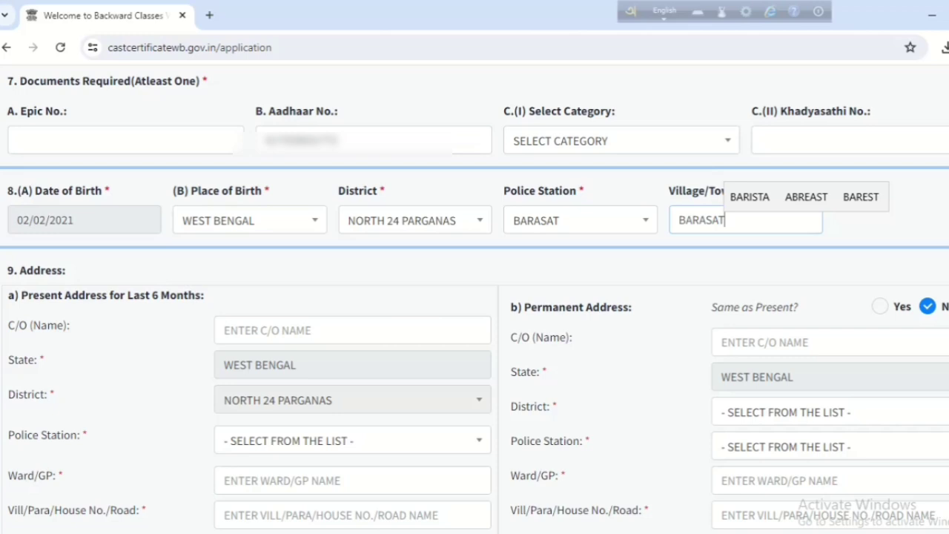
Enter the father's name as present-address C/O and choose BARASAT police station.
scroll(671, 313, "up", 1)
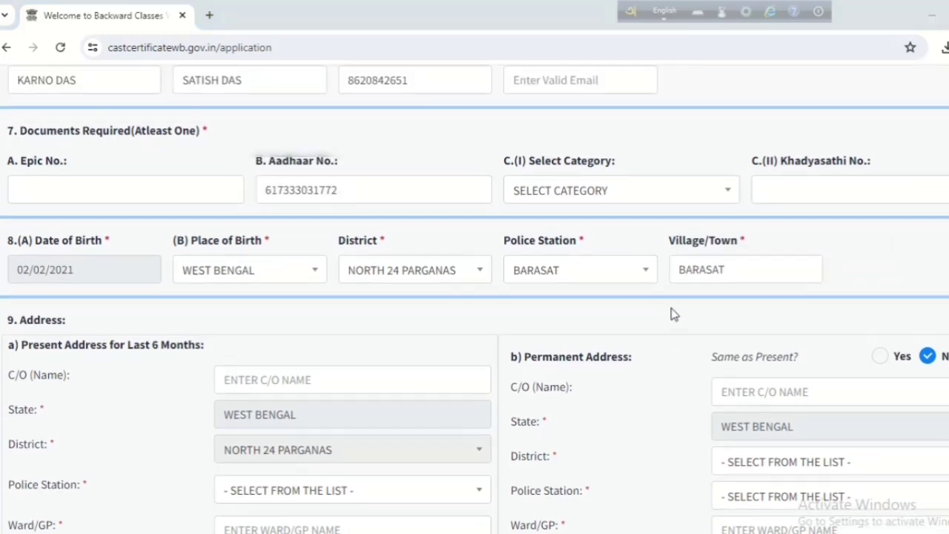
scroll(672, 313, "down", 2)
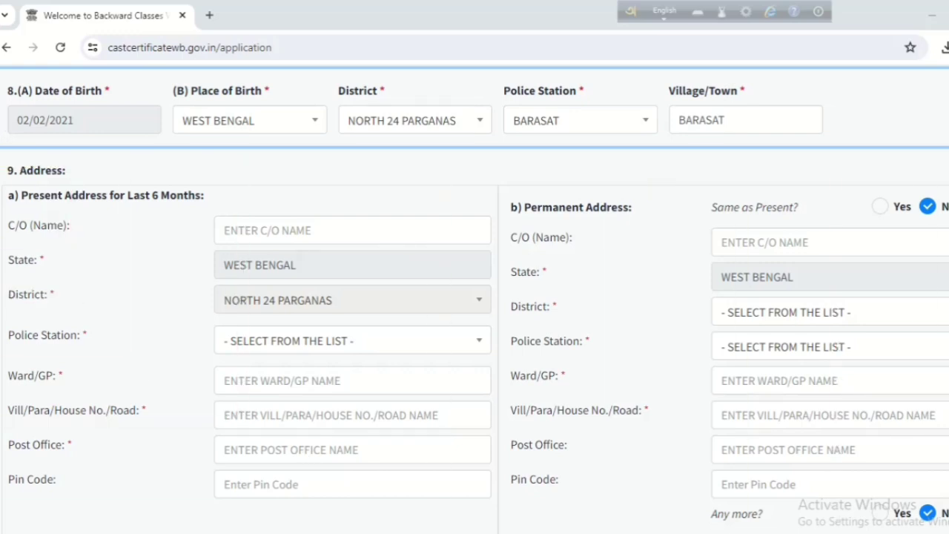
left_click(346, 223)
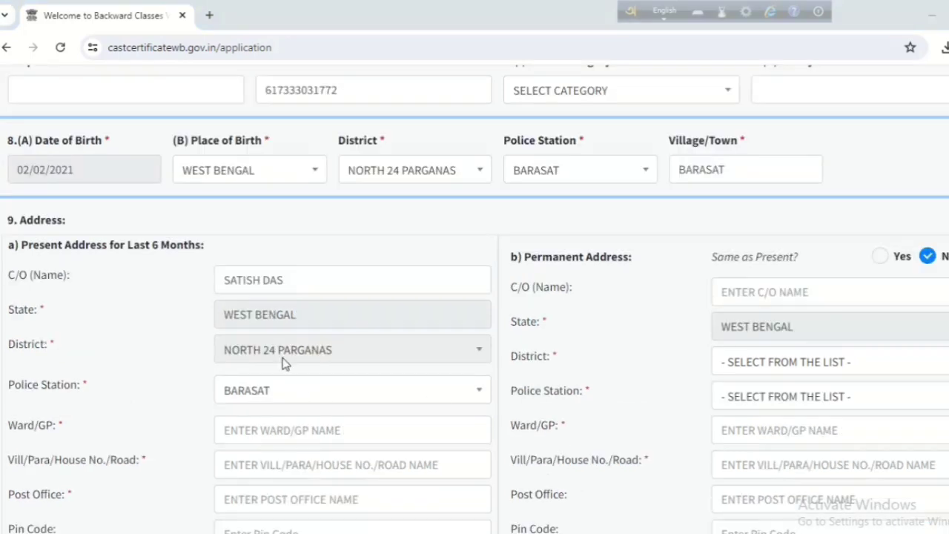
left_click(295, 283)
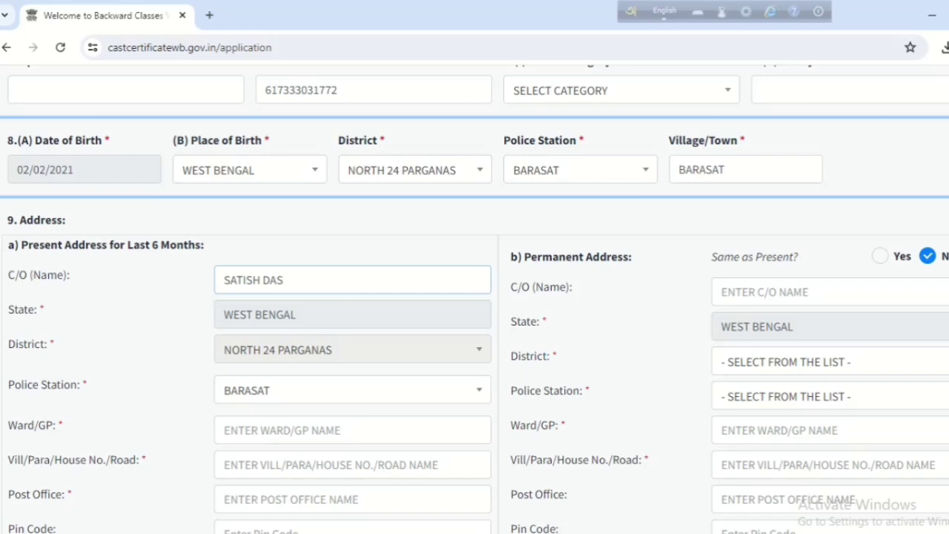
left_click(292, 317)
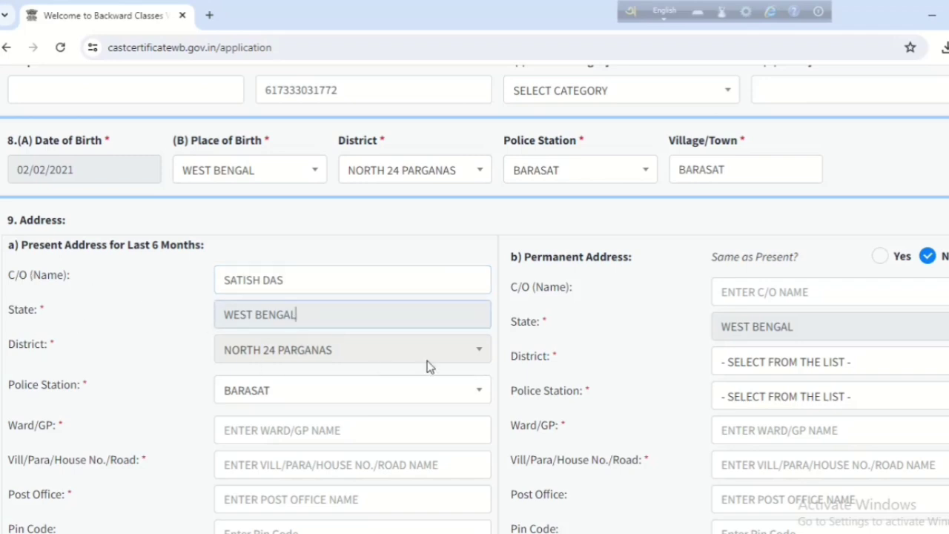
left_click(282, 392)
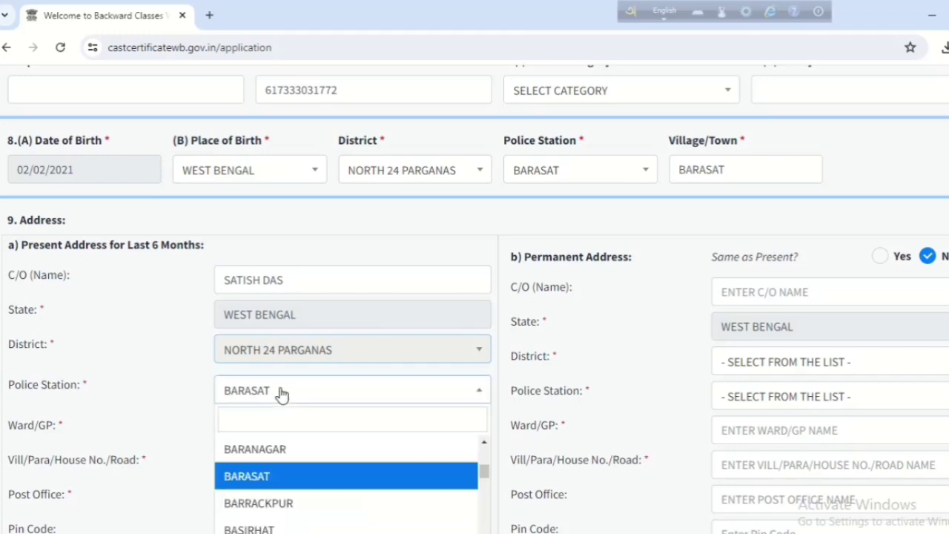
left_click(286, 478)
scroll(267, 415, "down", 1)
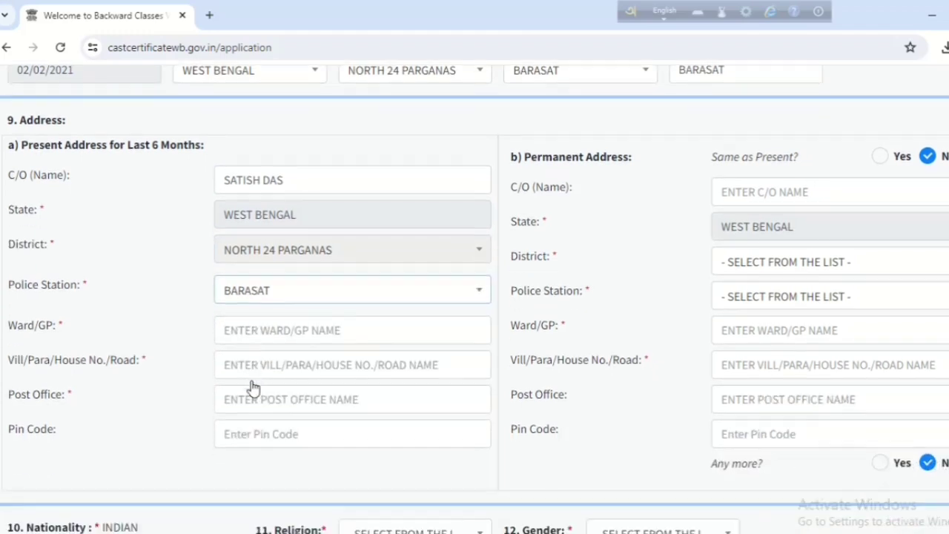
left_click(264, 334)
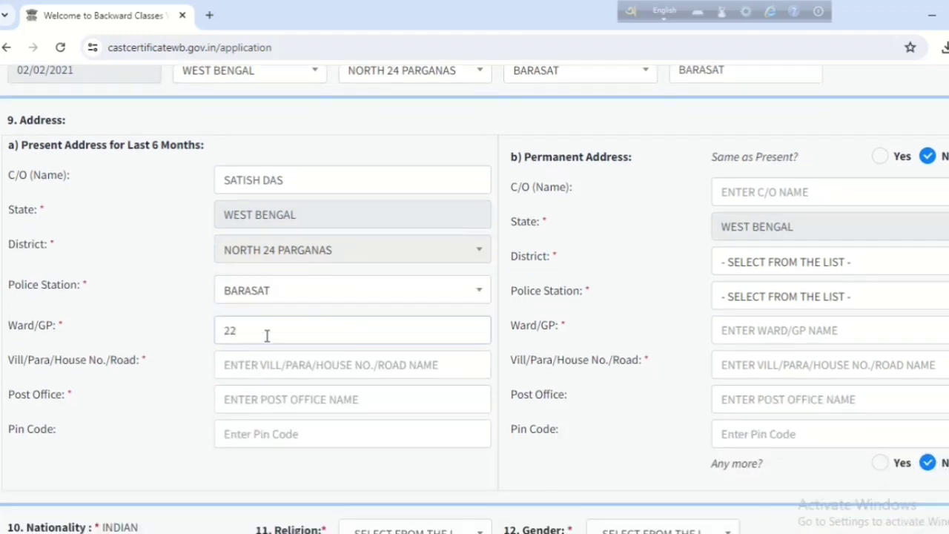
left_click(269, 366)
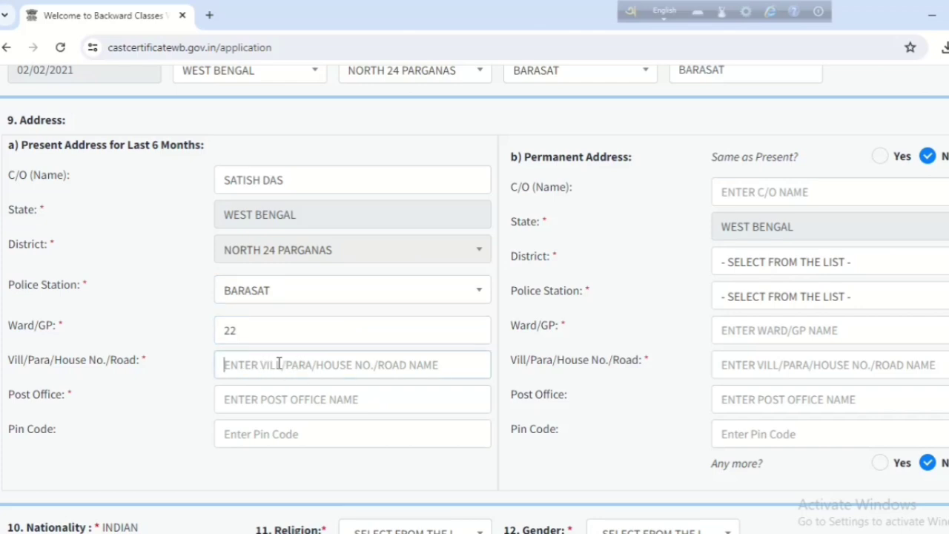
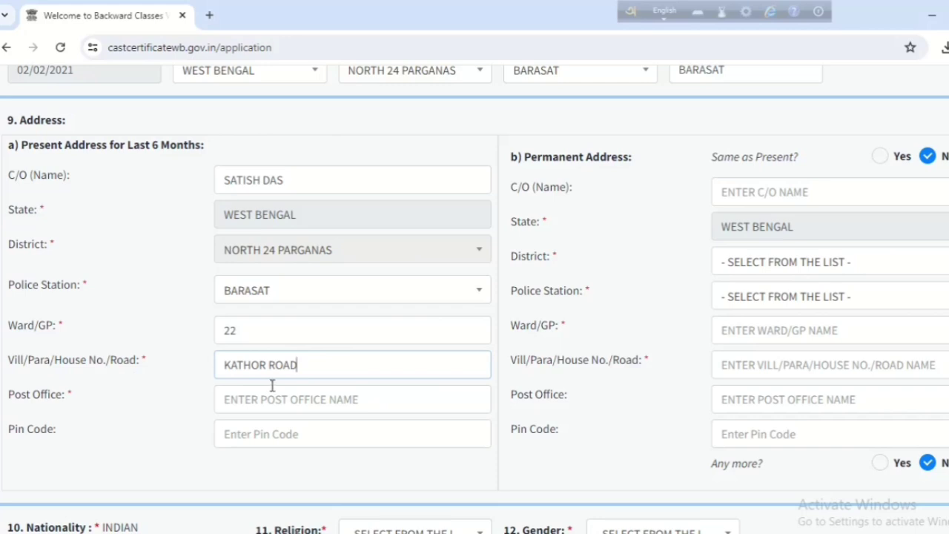
left_click(274, 403)
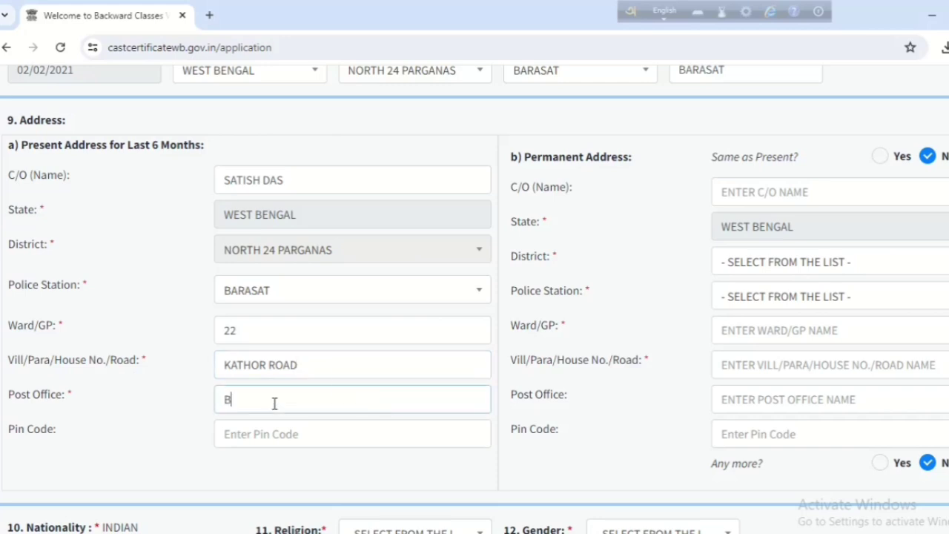
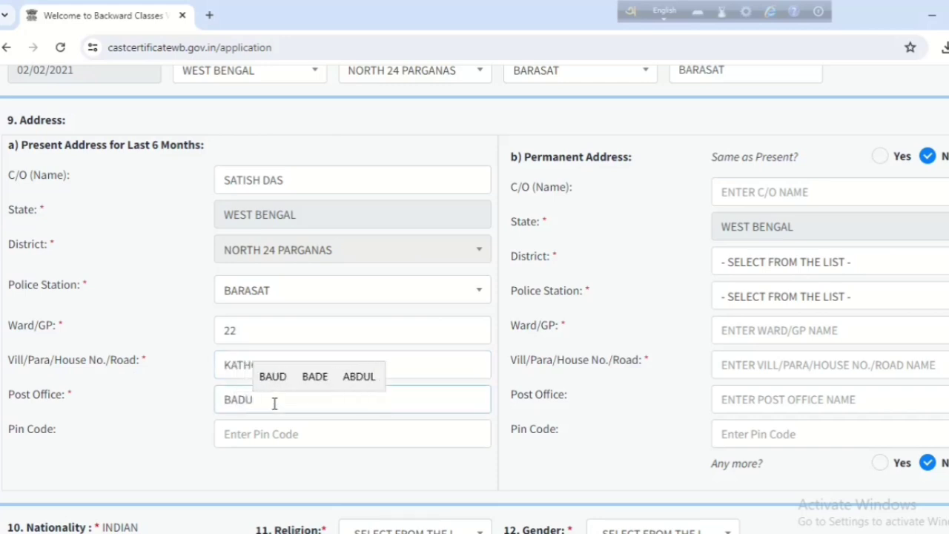
left_click(321, 445)
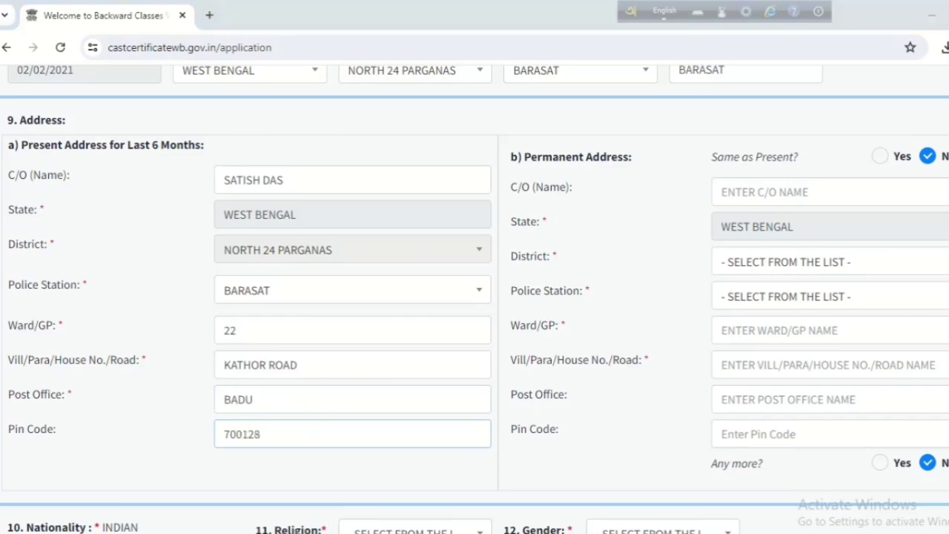
Mark the permanent address as same as the present address.
left_click_drag(694, 126, 948, 194)
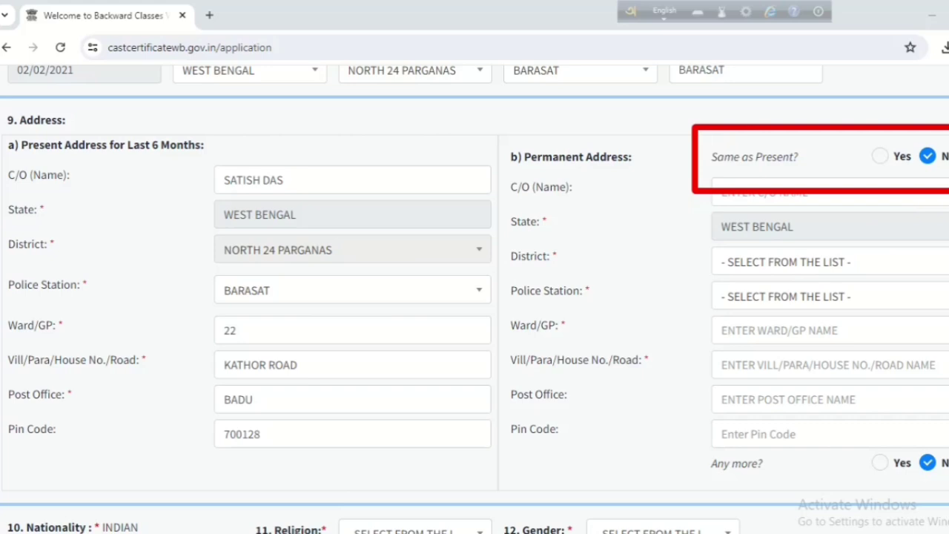
left_click(880, 156)
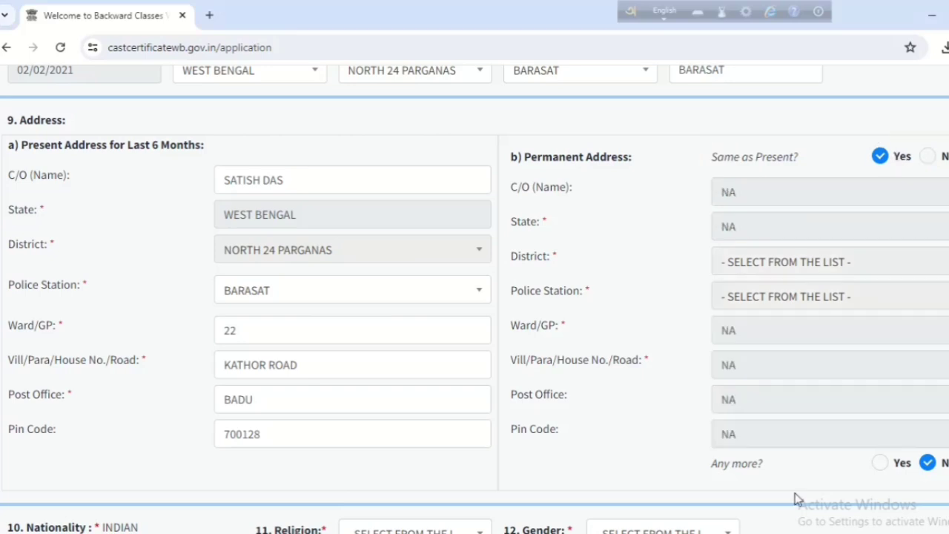
scroll(821, 364, "down", 2)
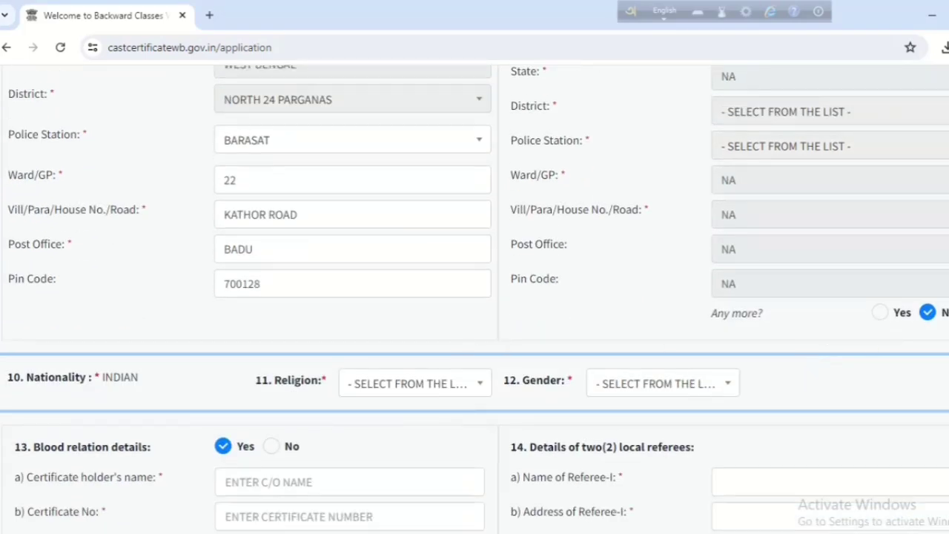
scroll(194, 445, "down", 1)
Choose HINDUISM as religion and MALE as gender.
left_click(424, 292)
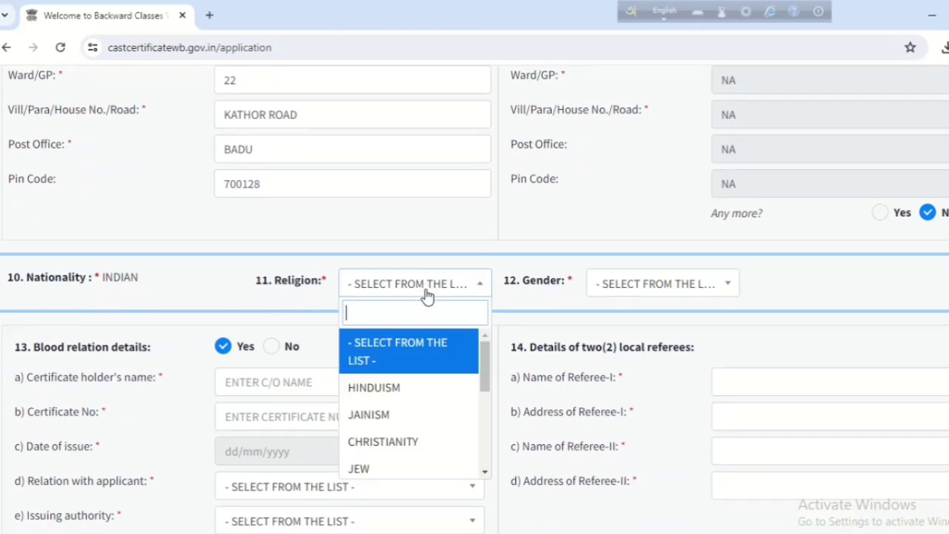
left_click(409, 389)
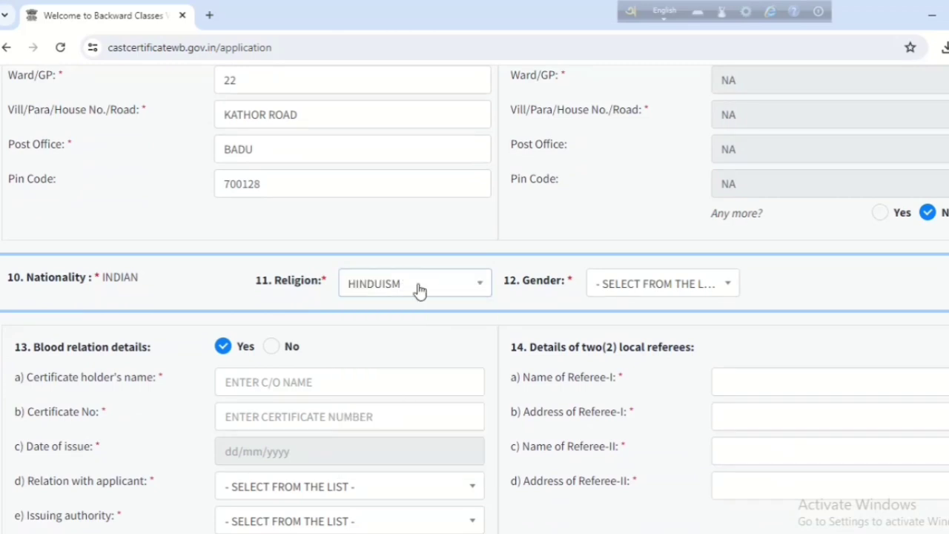
left_click(645, 287)
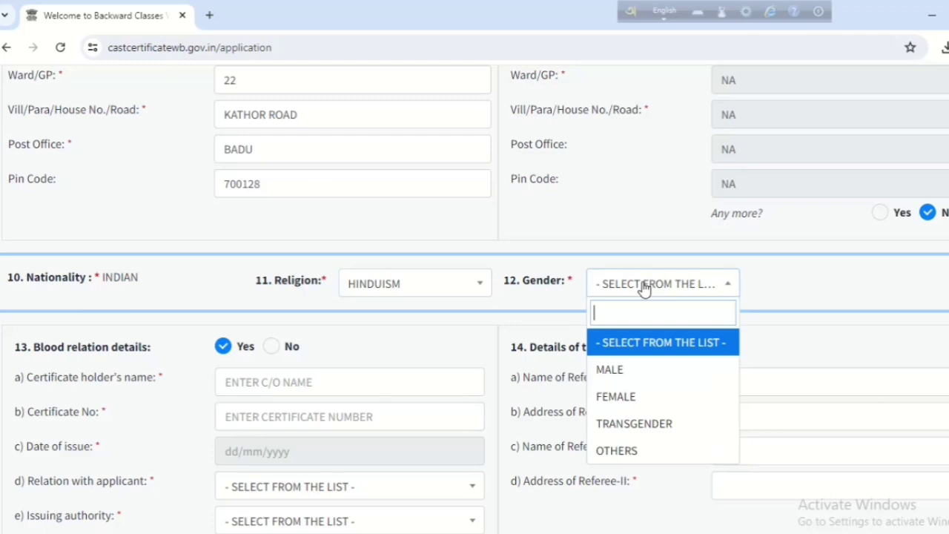
left_click(630, 378)
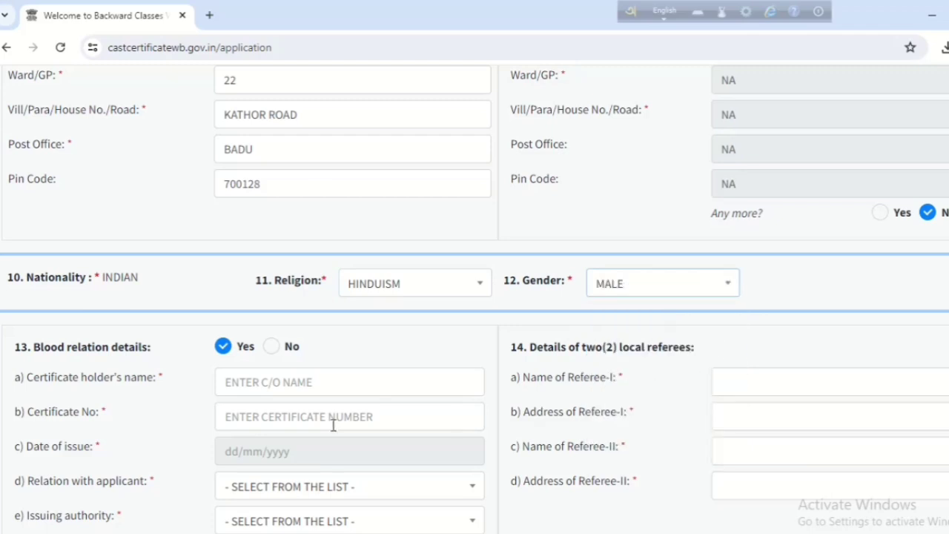
scroll(333, 426, "down", 2)
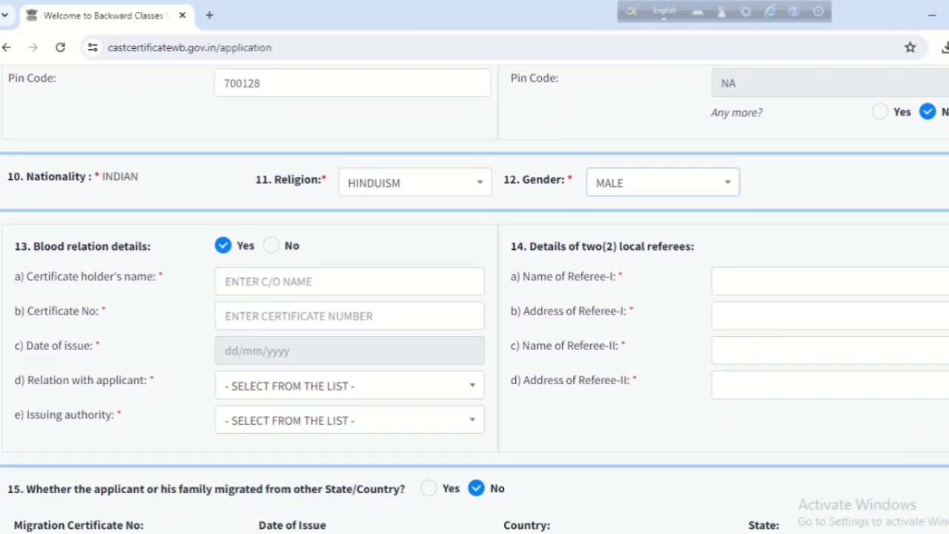
mouse_move(2, 220)
left_mouse_down()
mouse_move(449, 402)
mouse_move(411, 437)
mouse_move(461, 458)
left_mouse_up()
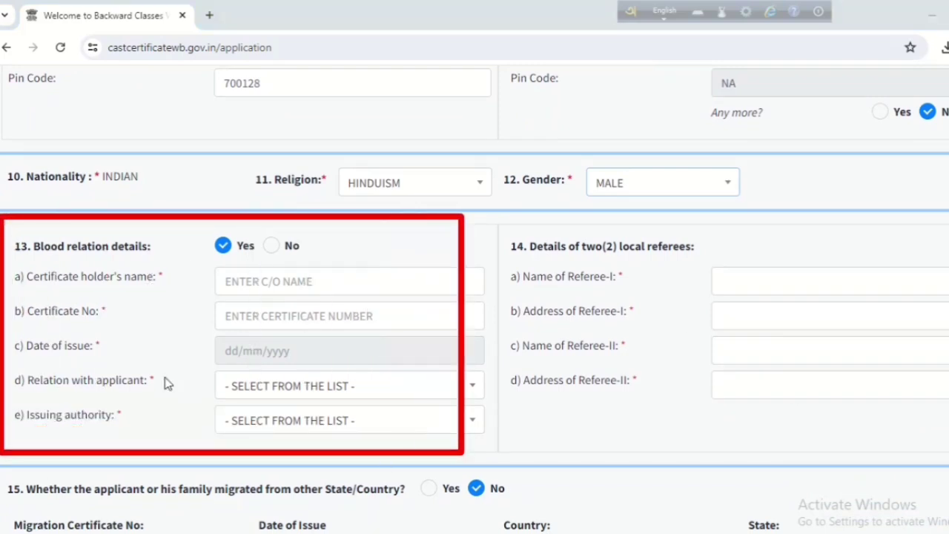
key("Escape")
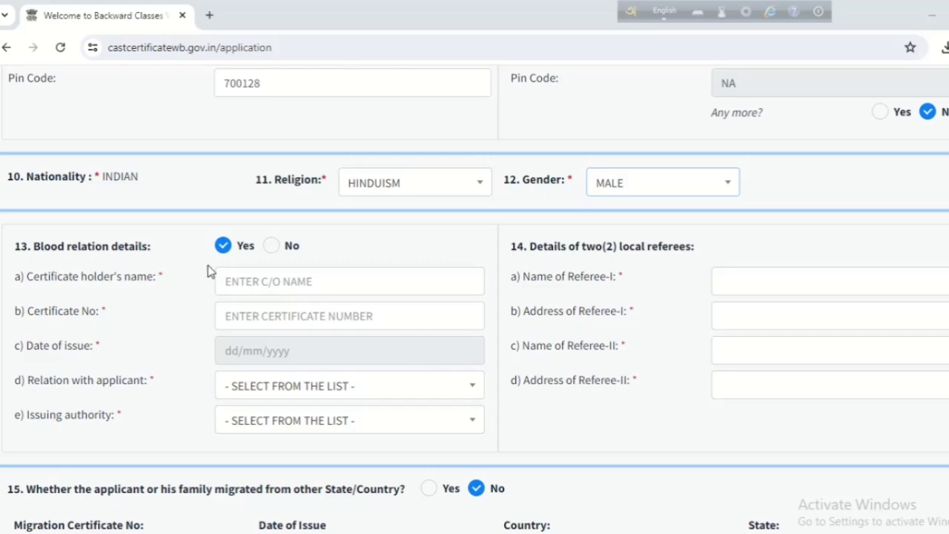
left_click(271, 246)
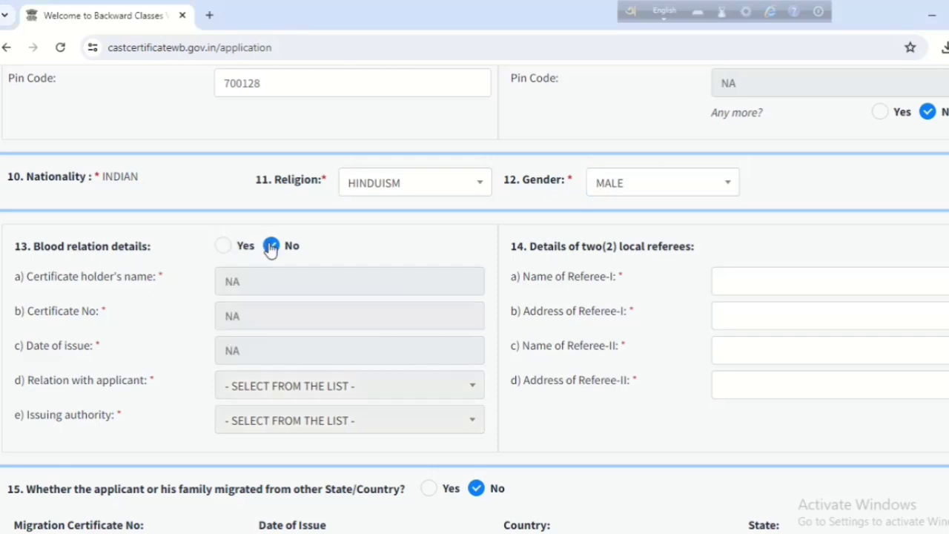
left_click(224, 248)
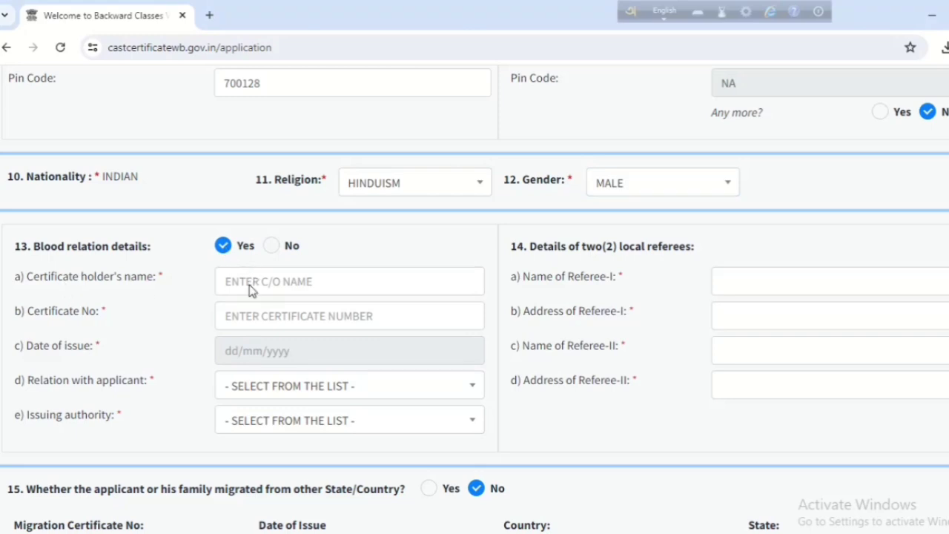
Enter the blood relation certificate holder's full name.
left_click(306, 282)
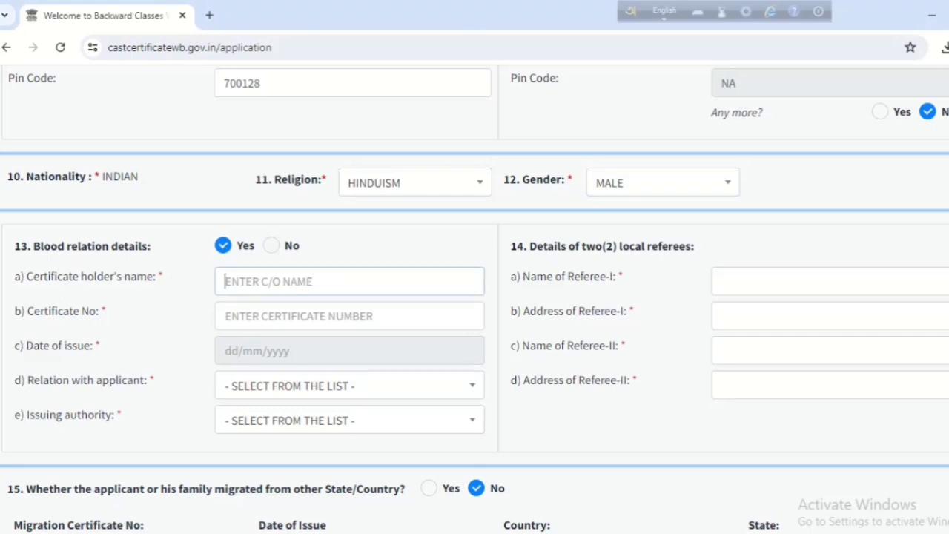
left_click(320, 359)
left_click(321, 315)
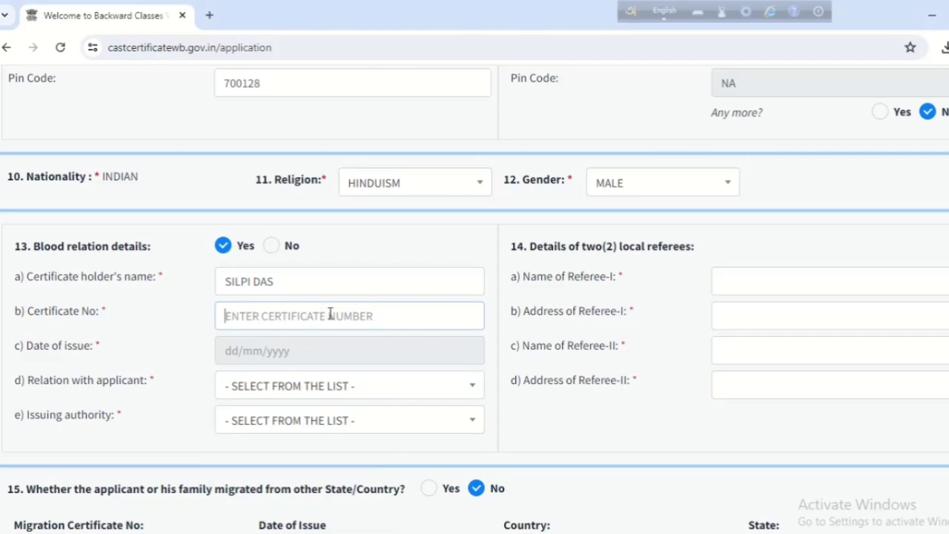
Set the certificate's date of issue to 09/07/2024, then browse the calendar back to March 2020.
left_click(251, 353)
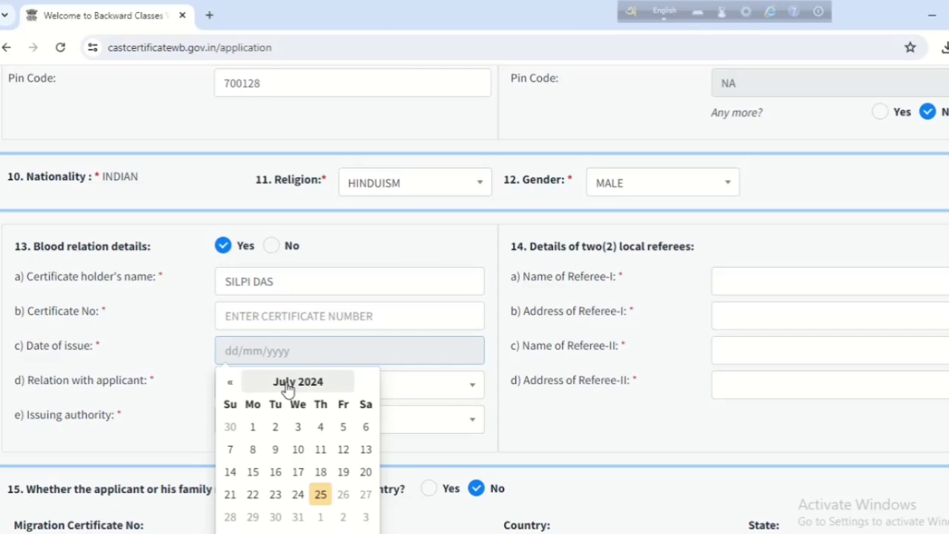
left_click(286, 453)
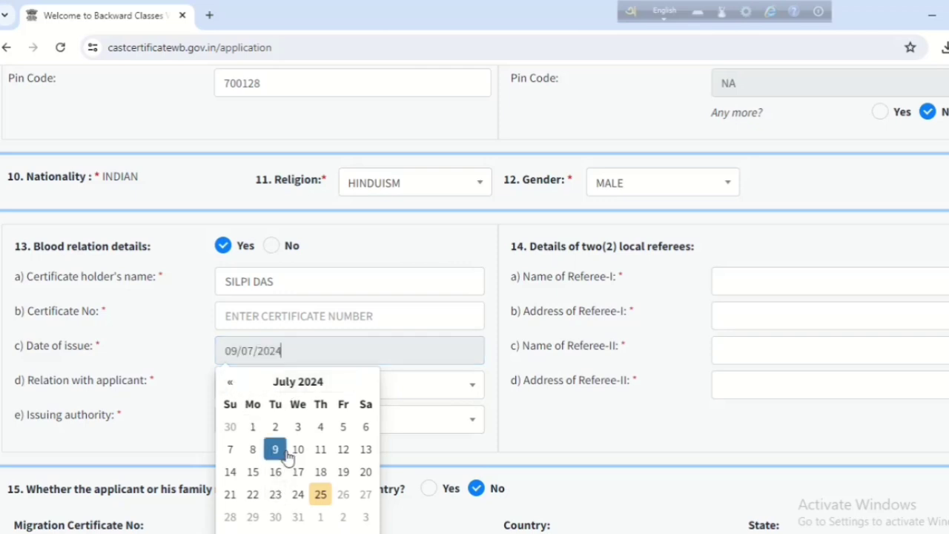
left_click(230, 383)
left_click(231, 383)
left_click(230, 383)
left_click(231, 383)
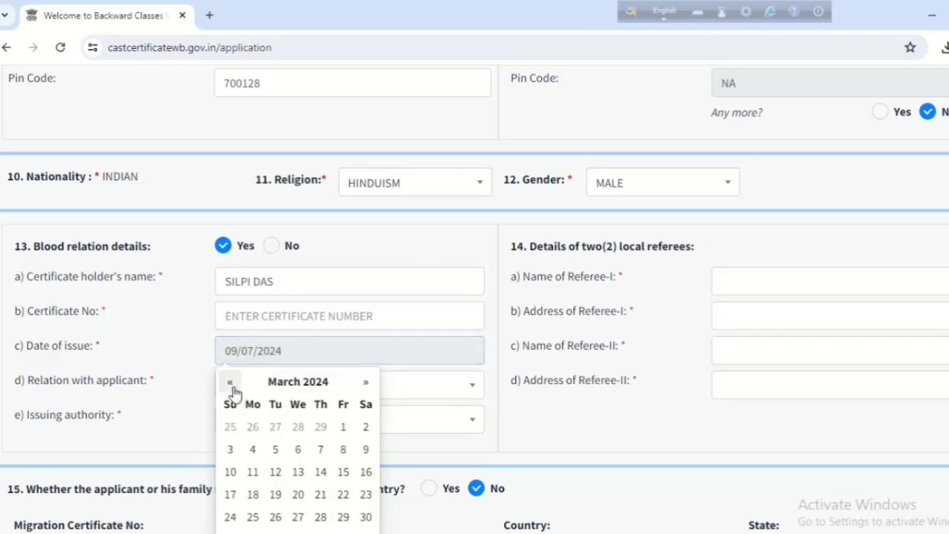
left_click(230, 383)
left_click(230, 383)
left_click(286, 381)
left_click(231, 383)
left_click(231, 382)
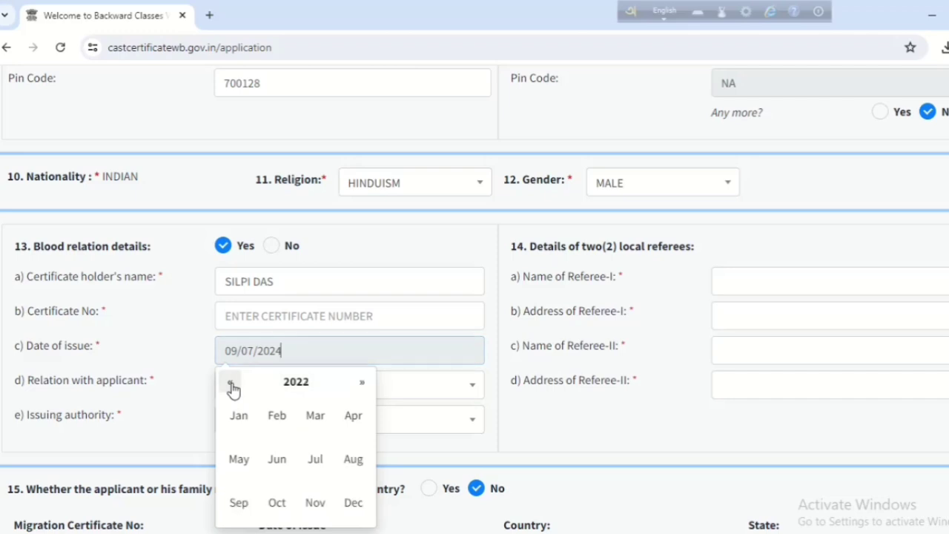
left_click(231, 382)
left_click(231, 383)
left_click(306, 424)
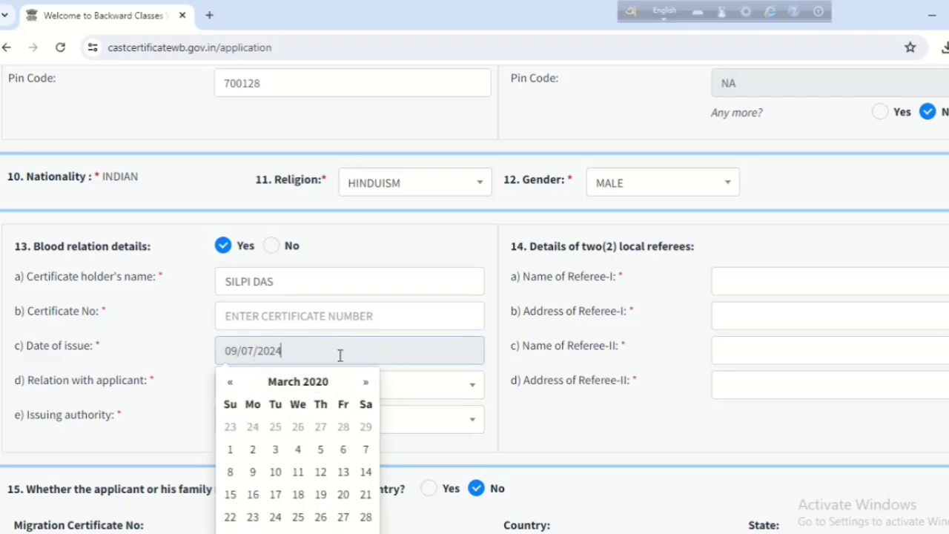
left_click(445, 387)
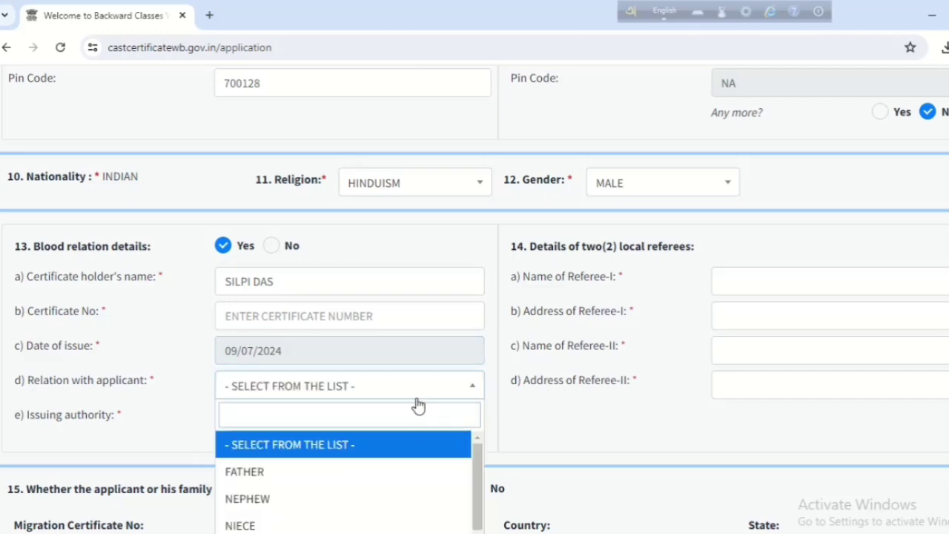
Set the relation with applicant to REAL BROTHER.
scroll(360, 458, "down", 2)
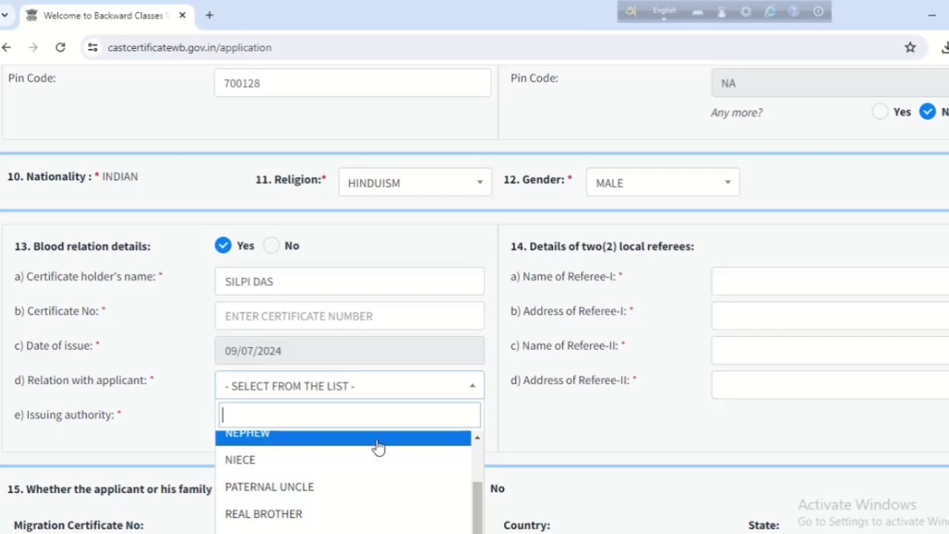
scroll(568, 375, "down", 2)
scroll(427, 394, "up", 3)
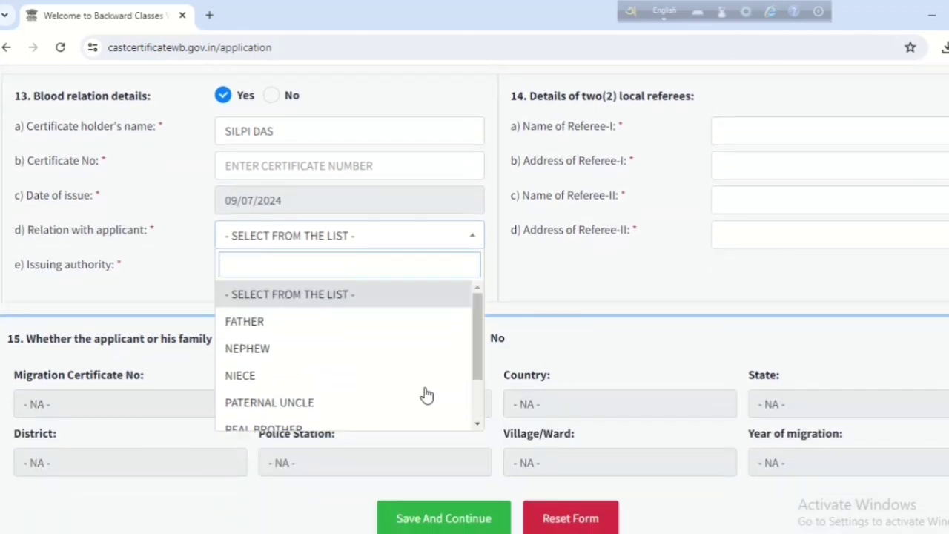
scroll(353, 356, "down", 2)
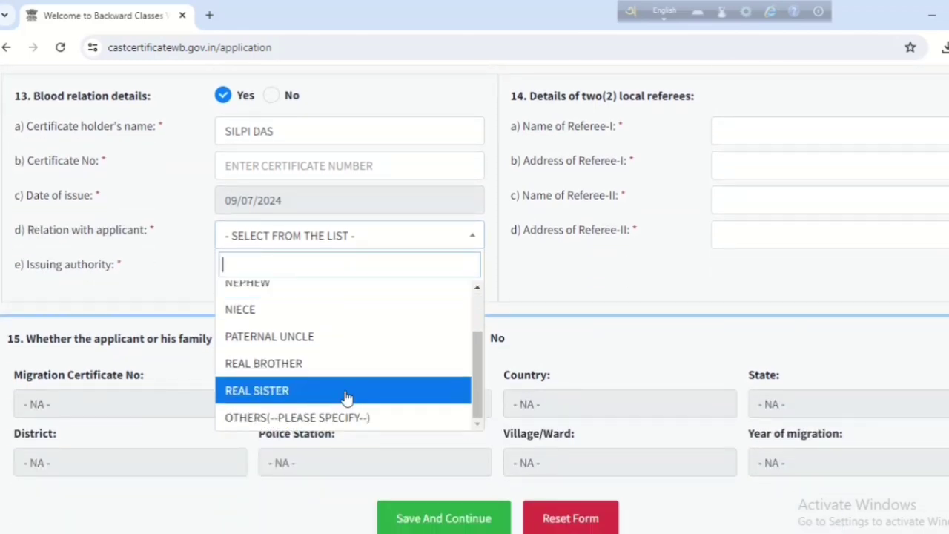
left_click(331, 363)
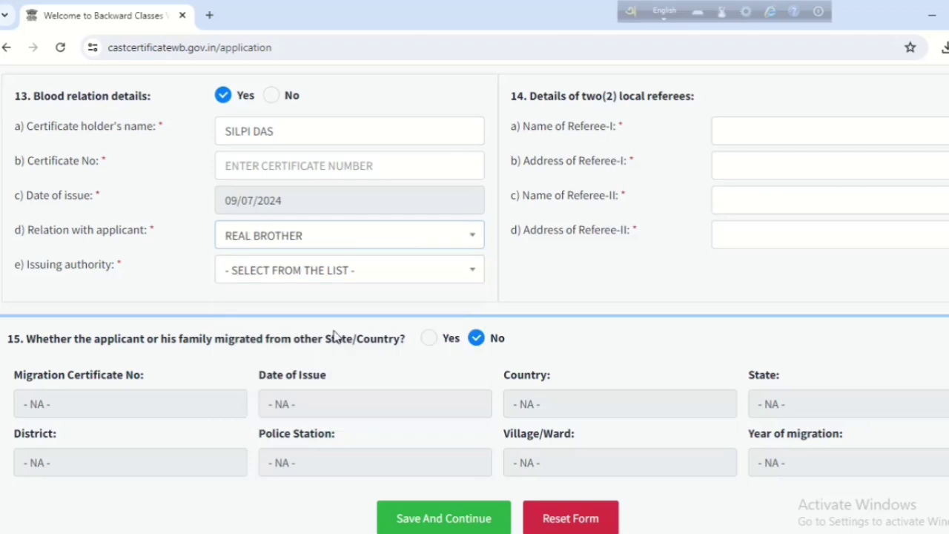
Search 'BA' in the issuing authority list and select BARASAT.
left_click(235, 273)
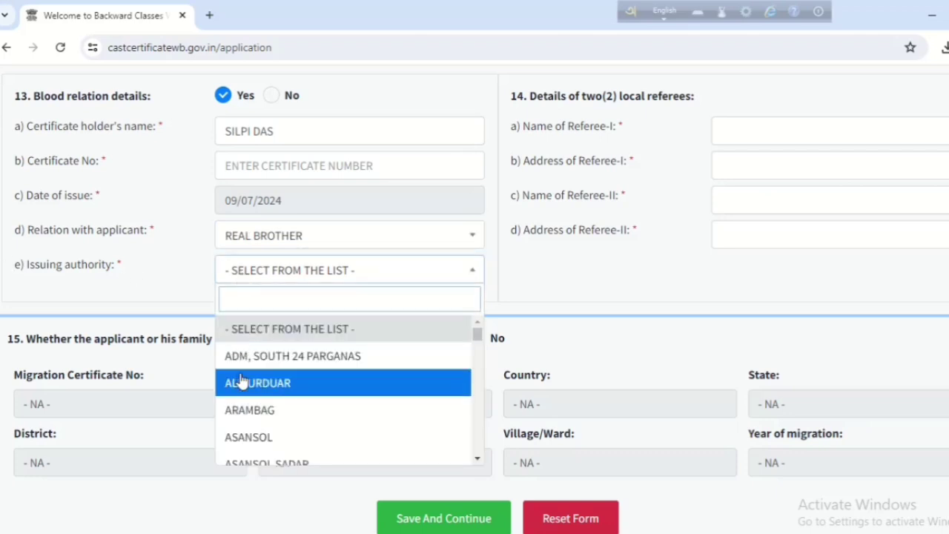
scroll(320, 375, "down", 2)
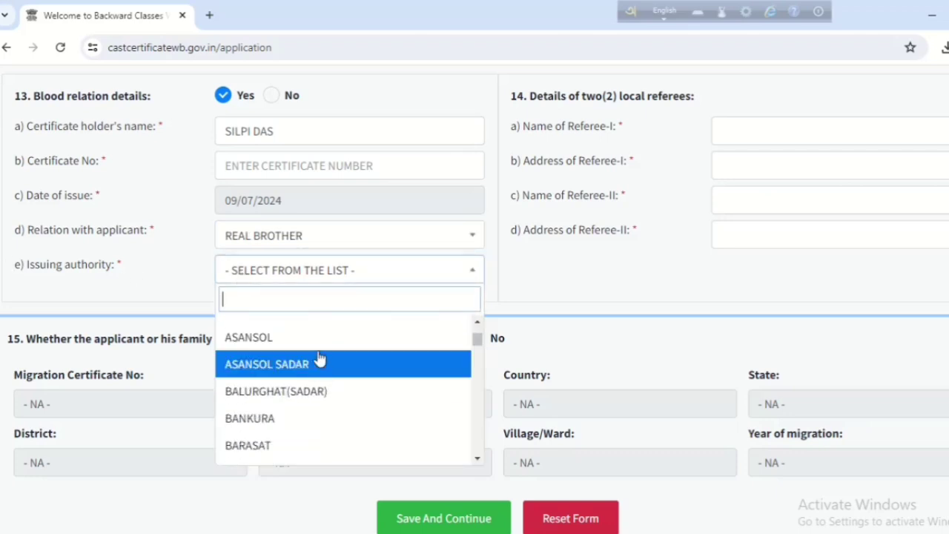
type("B")
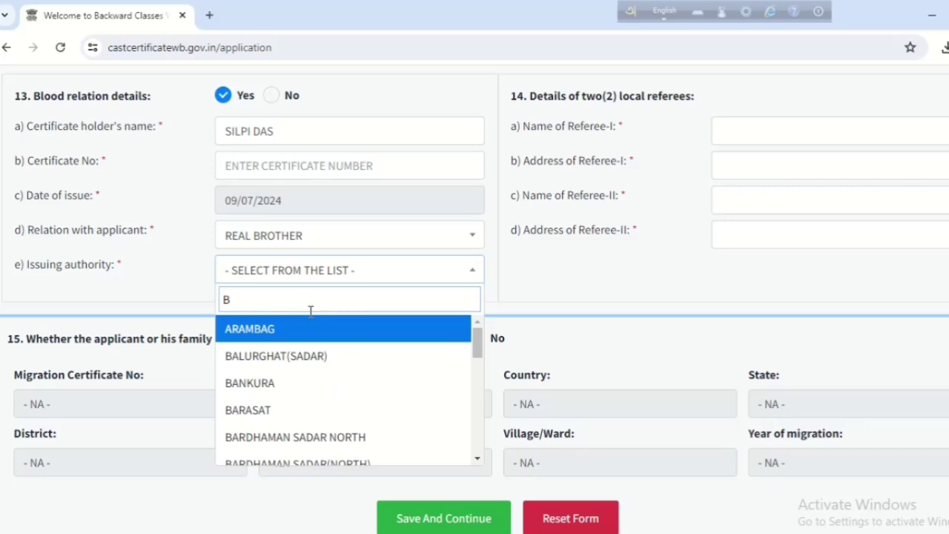
type("A")
left_click(286, 409)
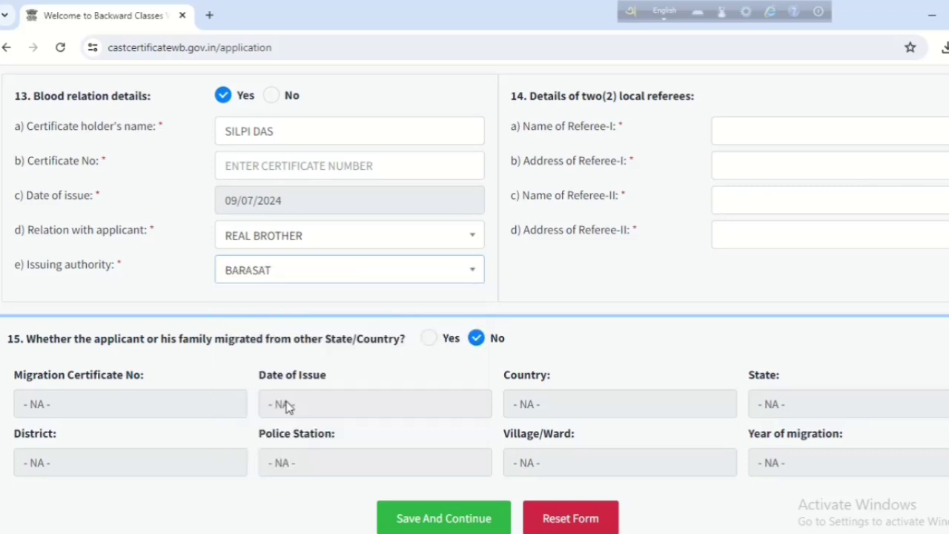
scroll(465, 383, "up", 2)
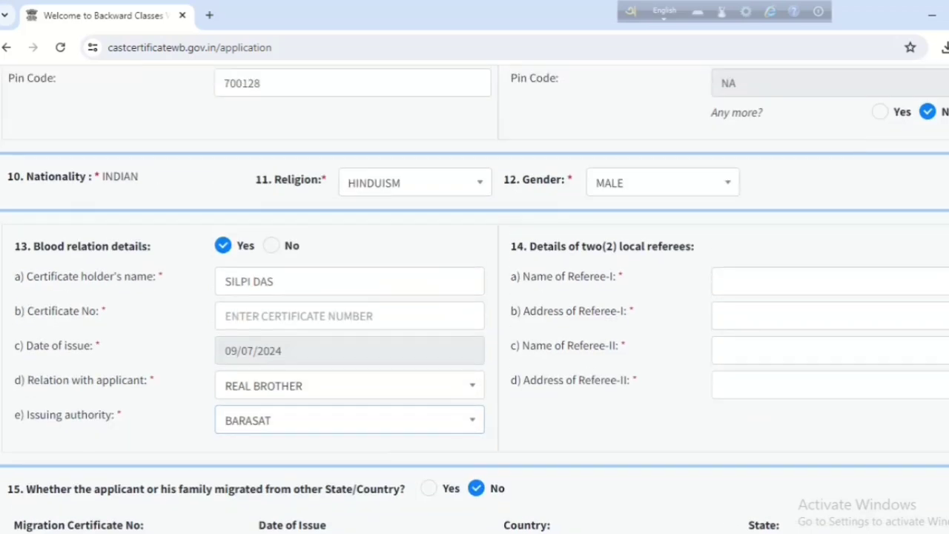
Enter the certificate number, issue date 02/02/2016, and both referees' names and addresses.
mouse_move(482, 230)
left_mouse_down()
mouse_move(517, 331)
mouse_move(820, 498)
mouse_move(946, 480)
left_mouse_up()
left_click(736, 311)
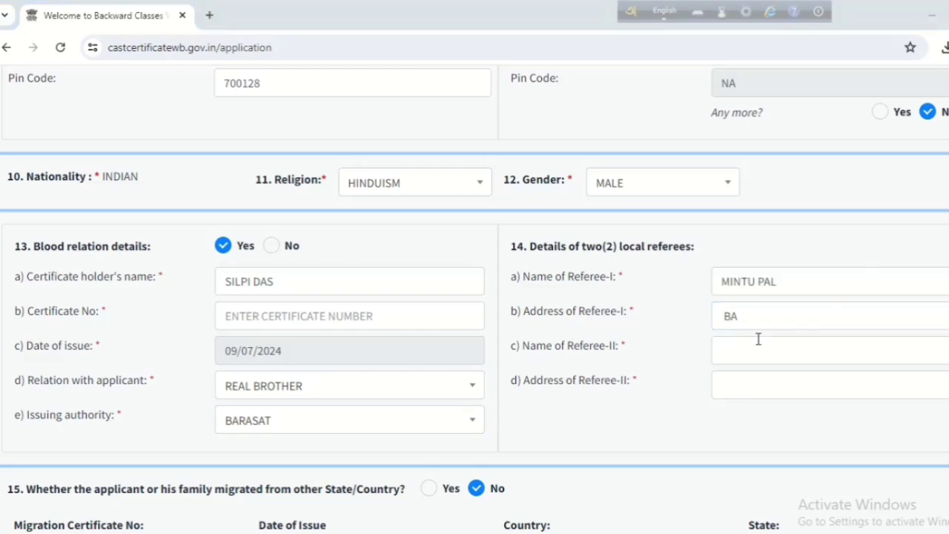
left_click(758, 321)
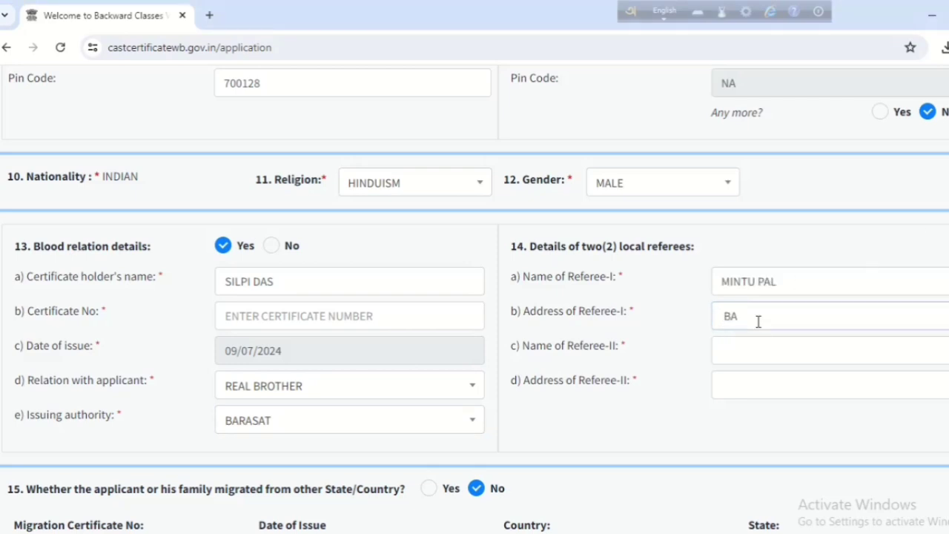
scroll(758, 329, "down", 3)
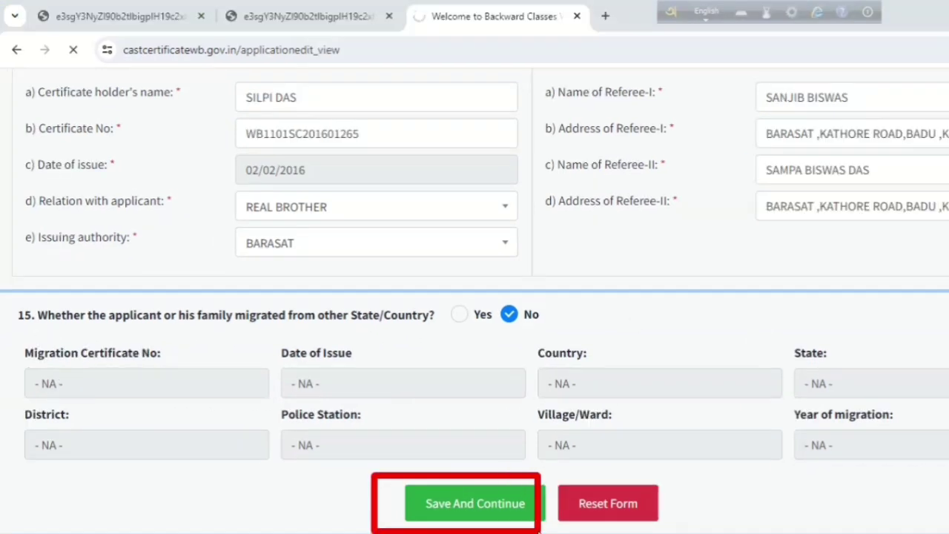
Save the application data, upload the applicant's photograph, and submit the completed application.
left_click(534, 503)
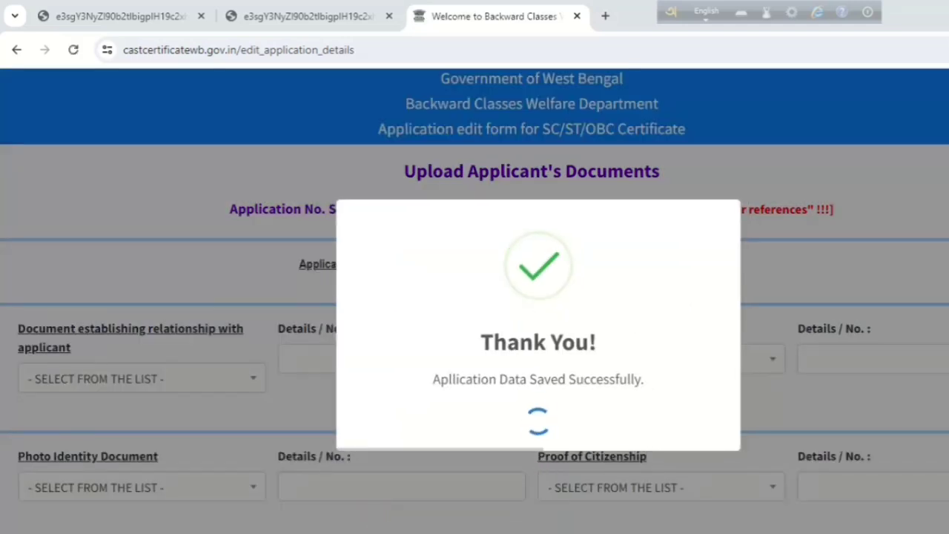
mouse_move(409, 263)
left_mouse_down()
mouse_move(525, 402)
mouse_move(697, 420)
left_mouse_up()
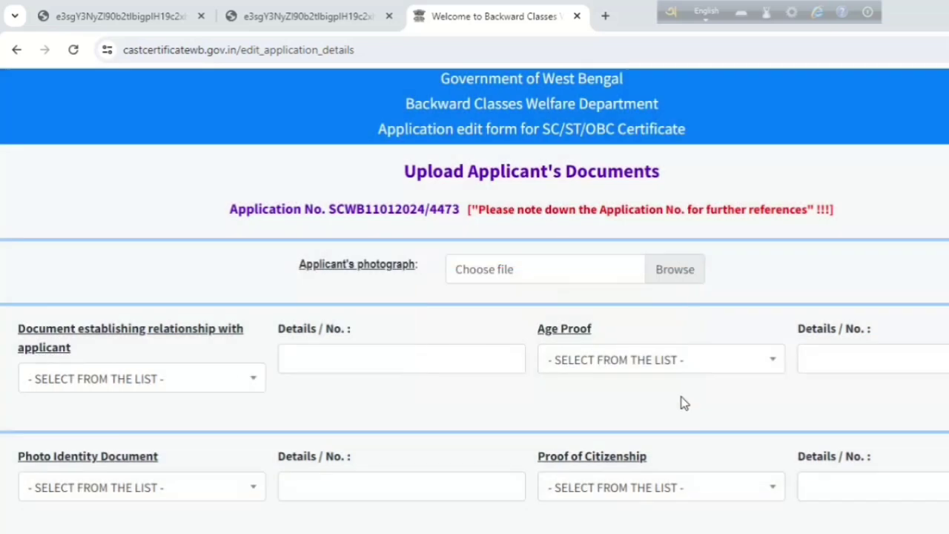
left_click(689, 271)
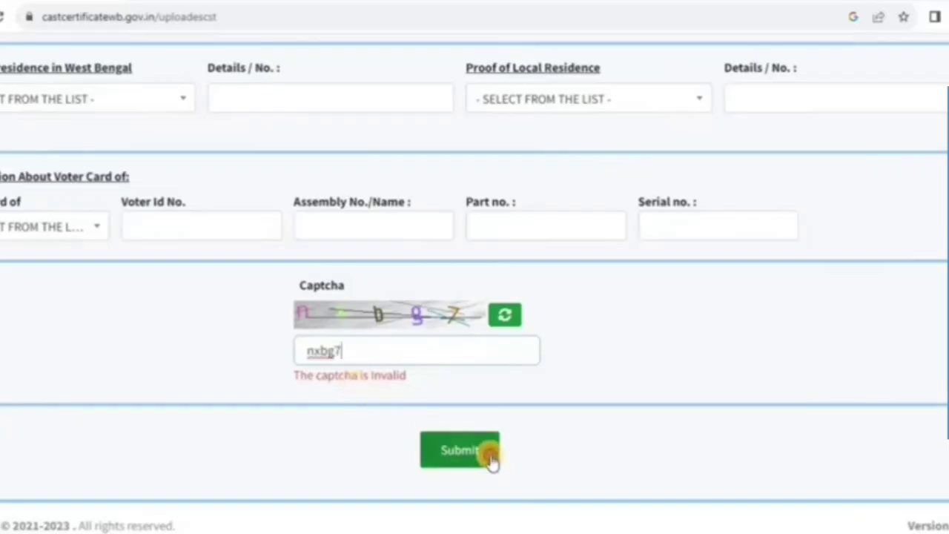
left_click(486, 454)
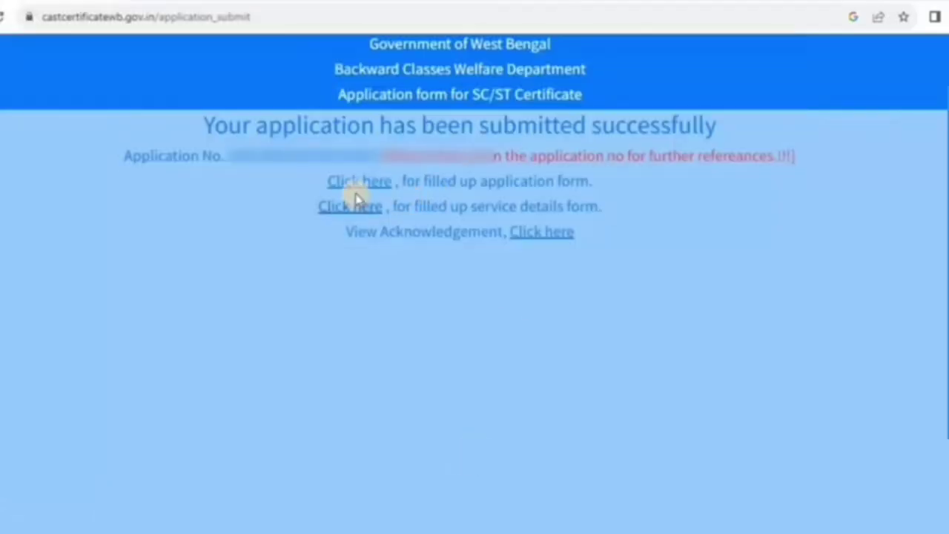
left_click(355, 190)
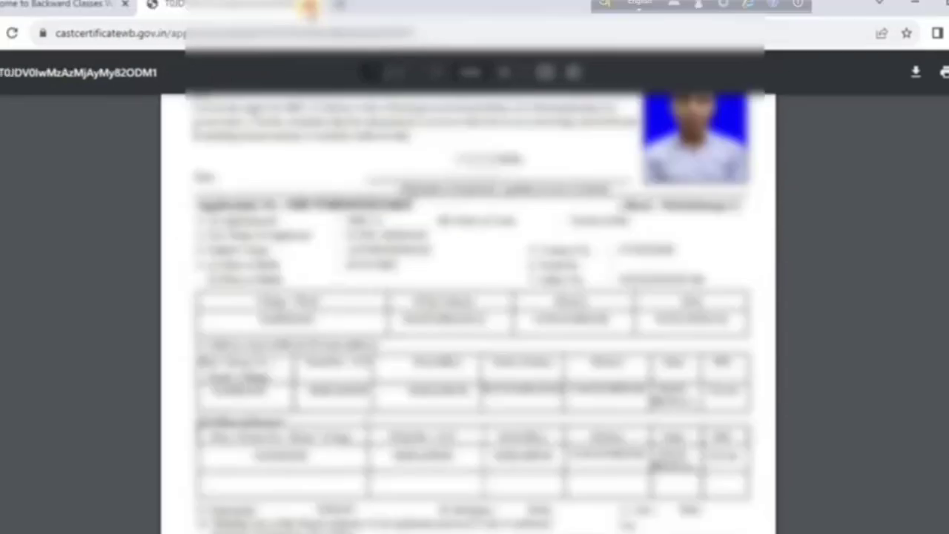
left_click(307, 5)
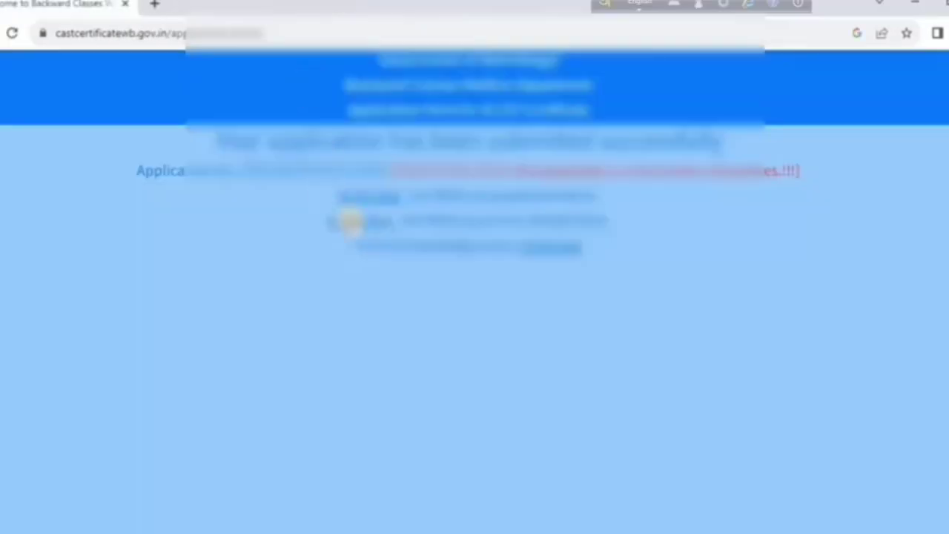
left_click(368, 221)
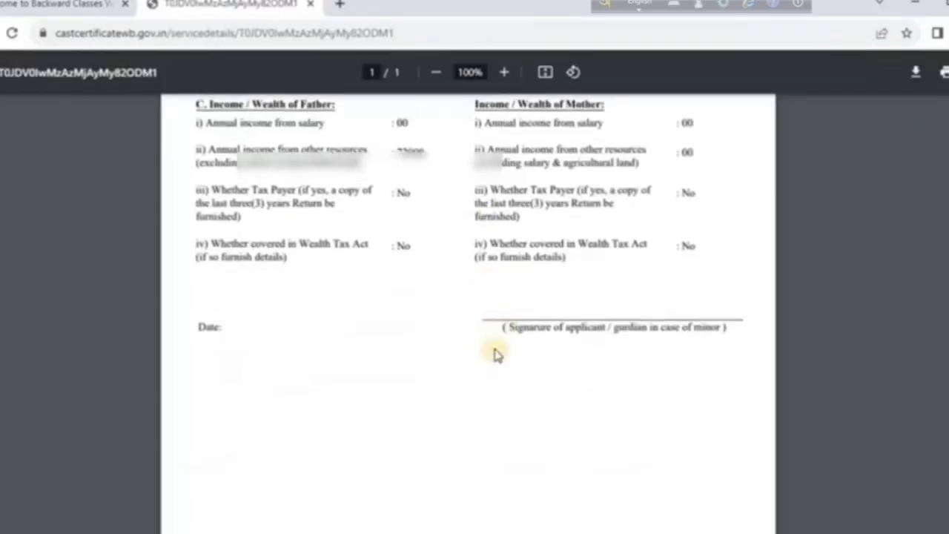
left_click_drag(501, 330, 731, 326)
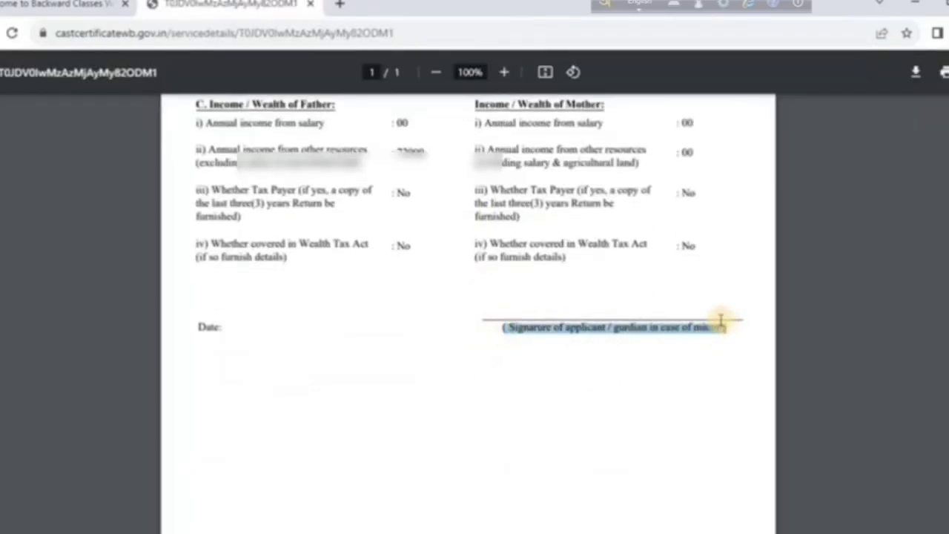
left_click(723, 322)
key("ctrl+w")
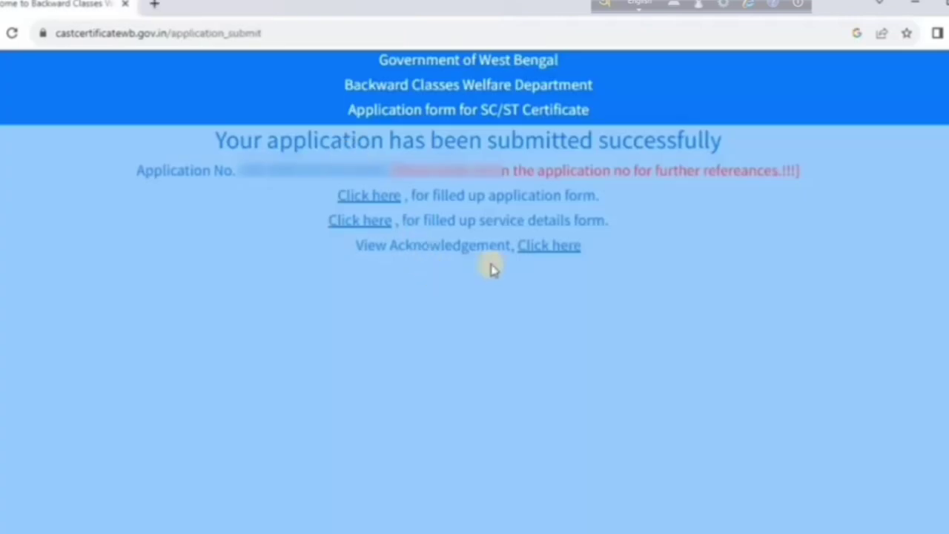
left_click(546, 246)
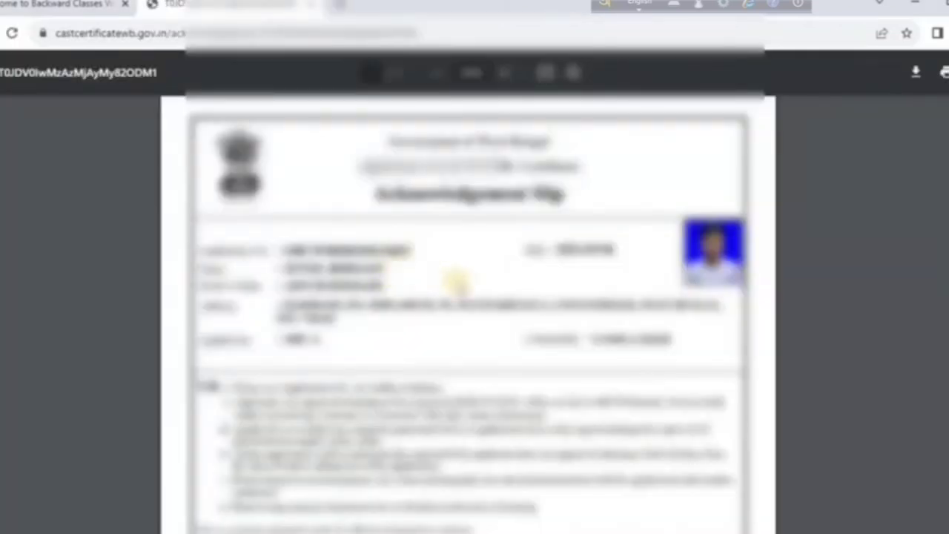
key("ctrl+w")
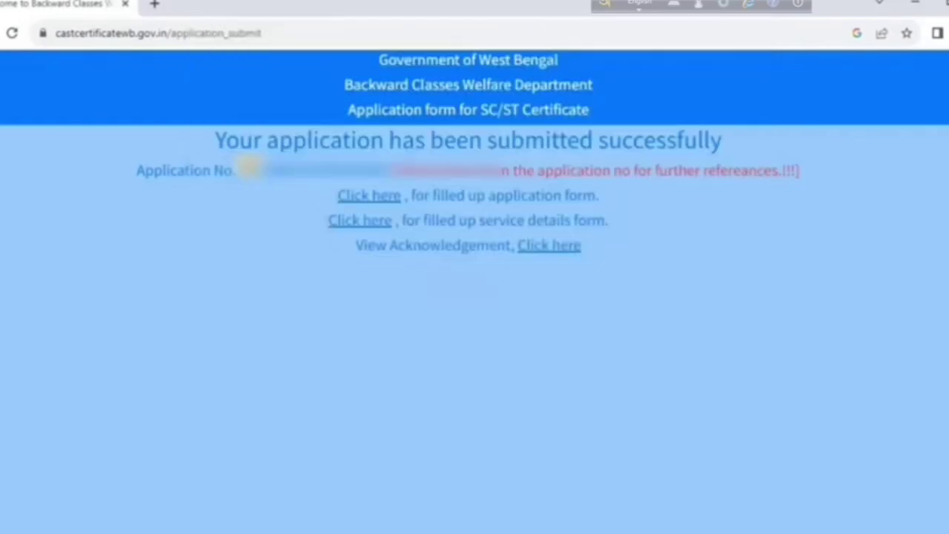